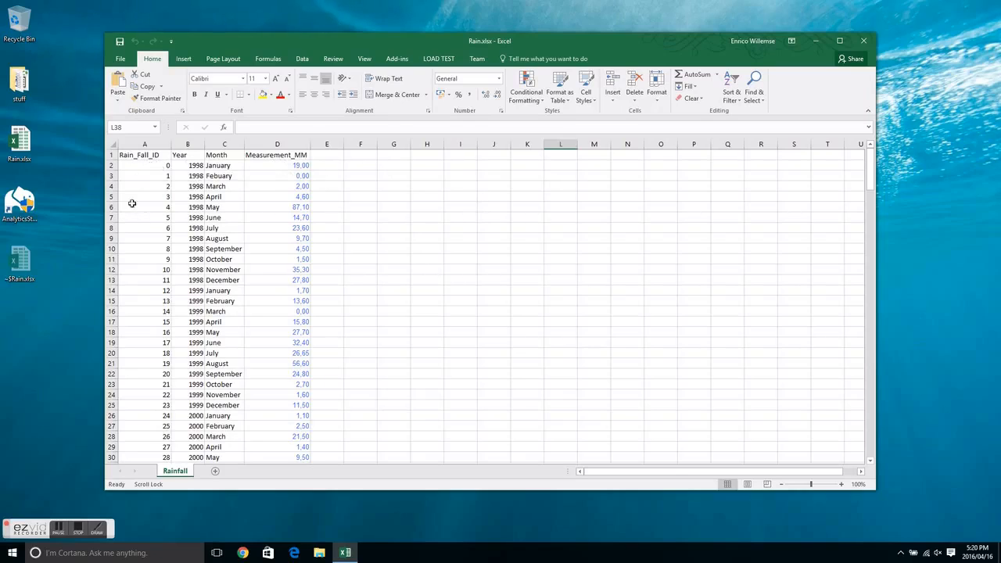
Step: Review the rainfall records in the Rain.xlsx workbook and close it
click(371, 198)
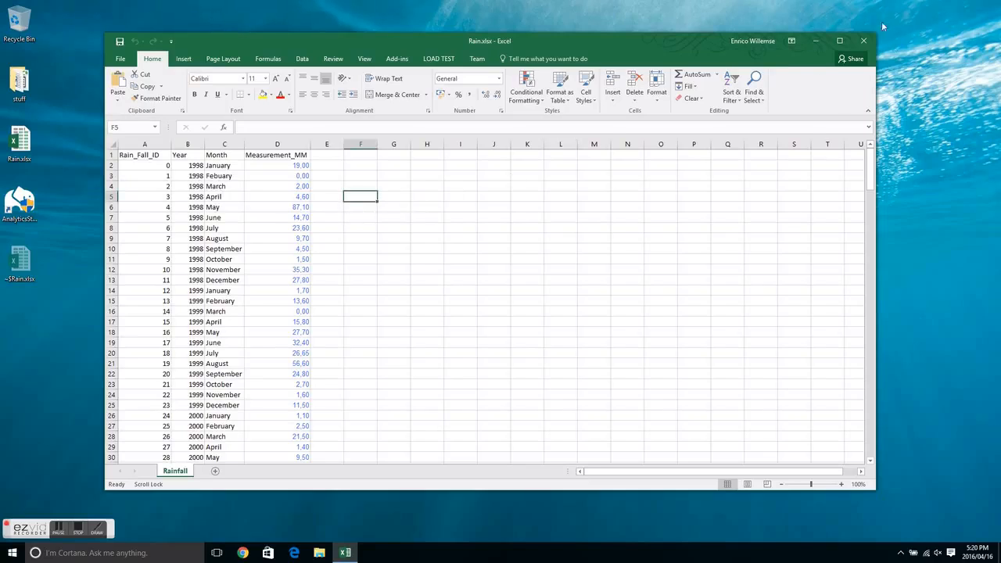
drag(151, 168, 287, 166)
click(381, 175)
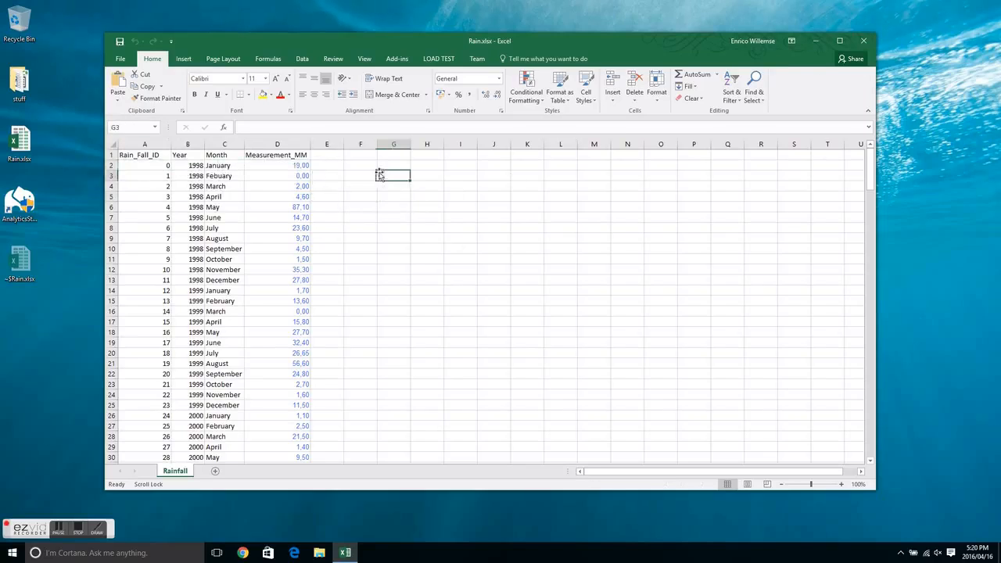
click(864, 41)
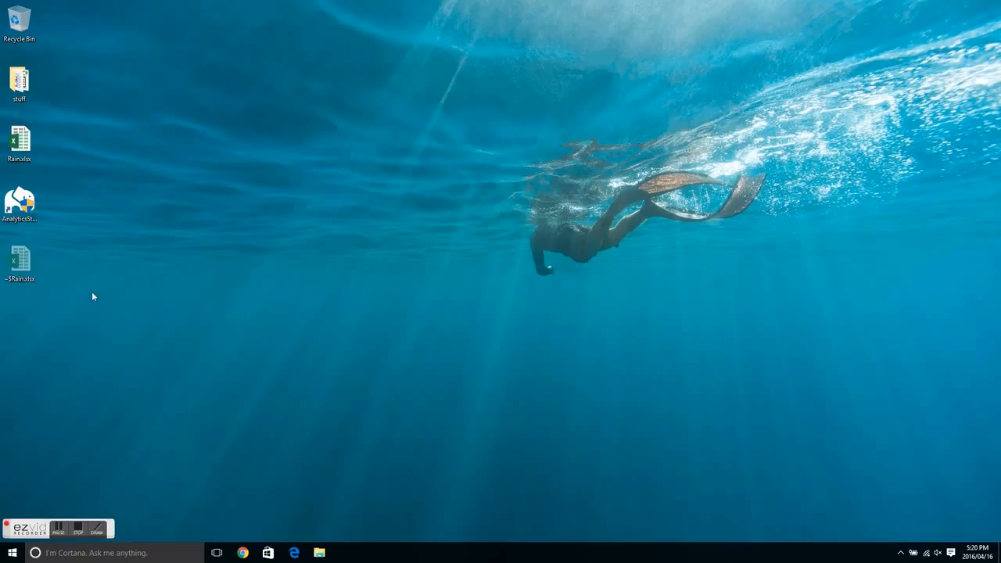
Step: Launch Prime Analytics Studio from the desktop and browse the list of existing projects
click(19, 202)
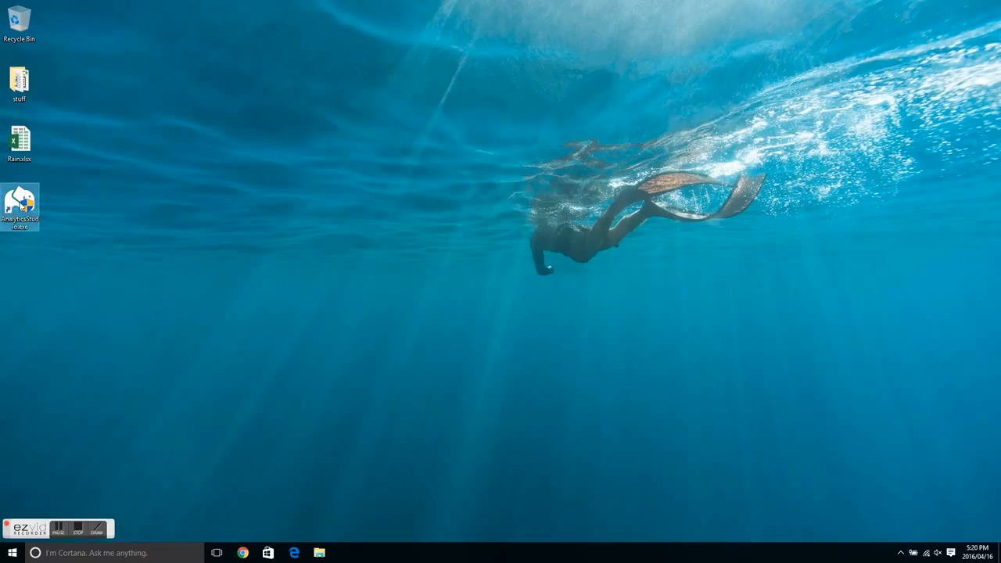
double_click(21, 205)
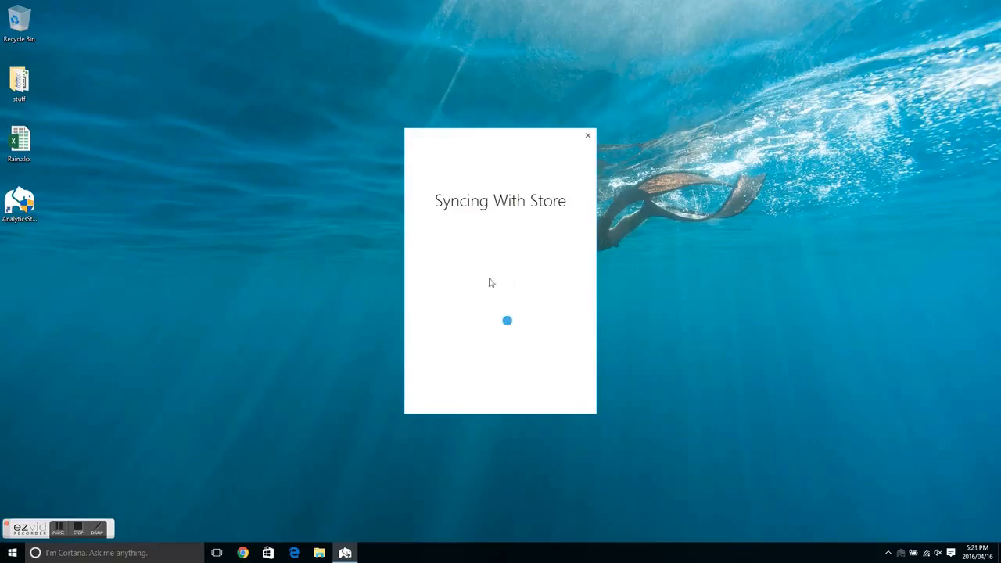
scroll(504, 285, down, 1)
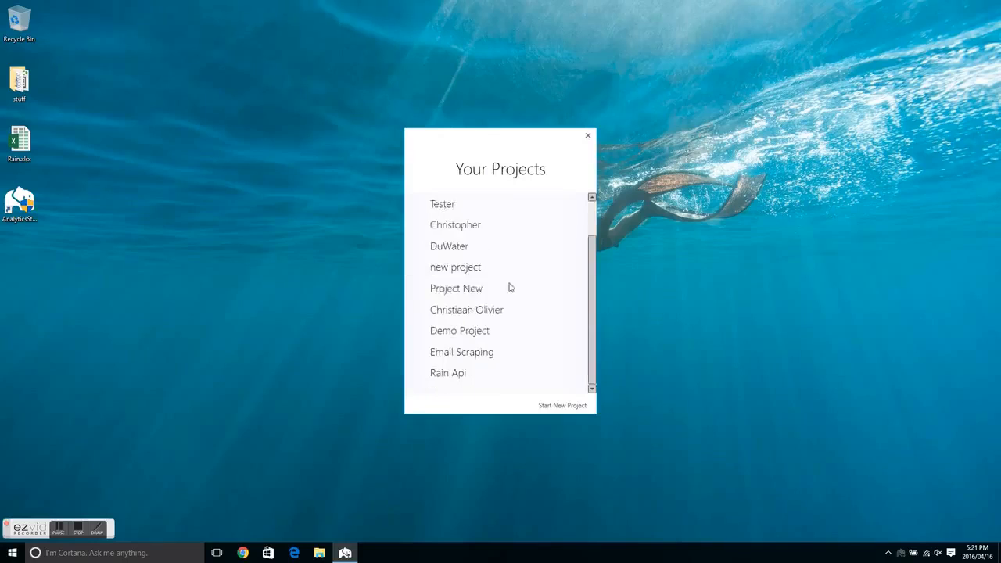
Step: Create a new project named Rain Dashboard, using the same text as its description
click(556, 405)
click(465, 222)
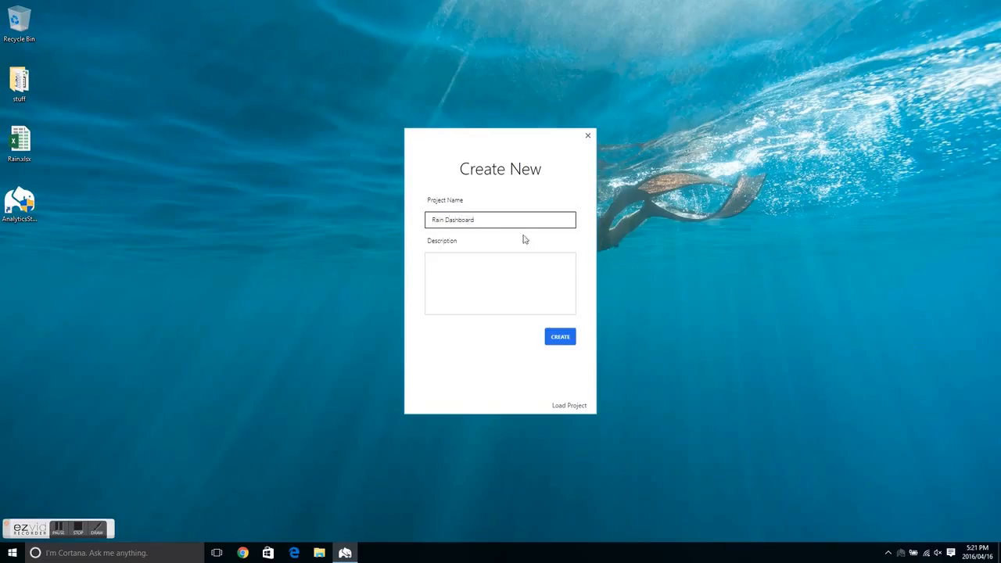
key(ctrl+a)
key(ctrl+c)
click(514, 271)
key(ctrl+v)
click(557, 338)
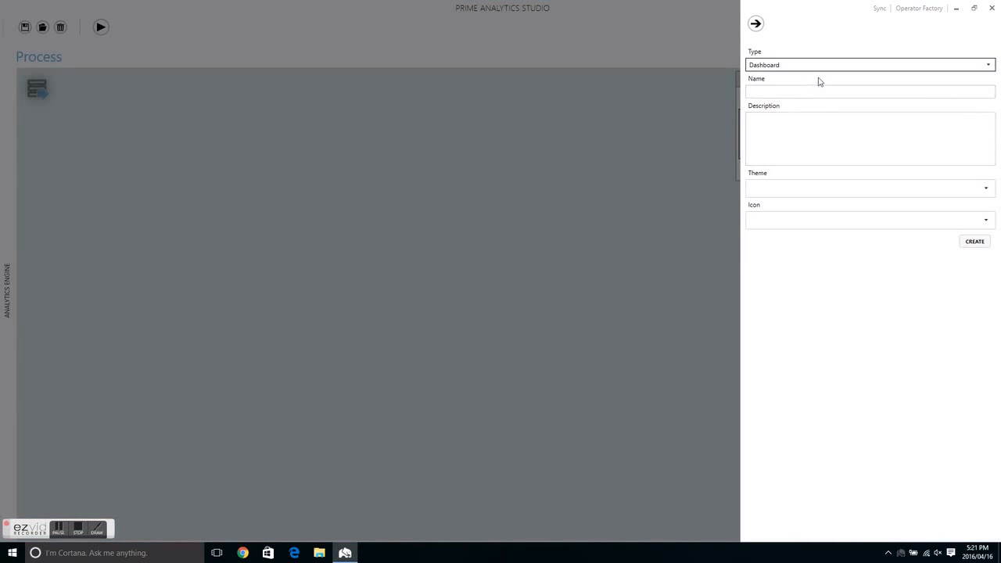
Step: Create a dashboard named Rain with the 1'Make - Themeforest theme and the Search icon
click(805, 91)
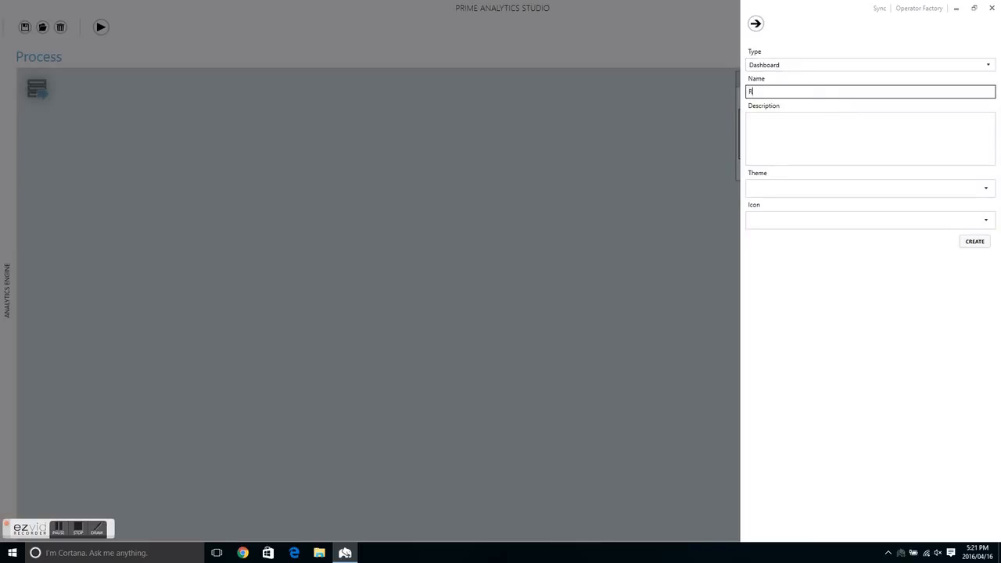
click(827, 117)
click(809, 188)
click(773, 216)
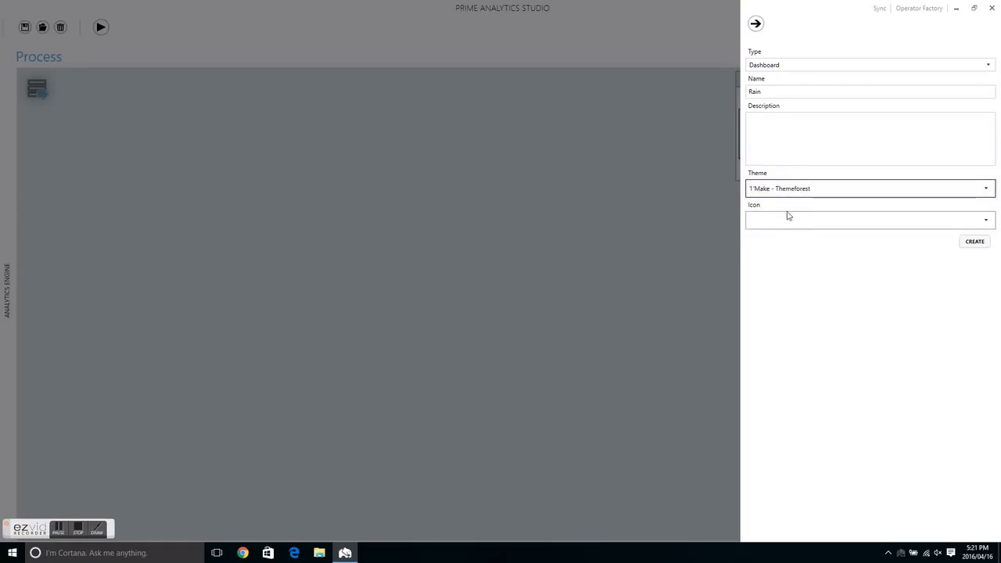
click(791, 223)
click(789, 223)
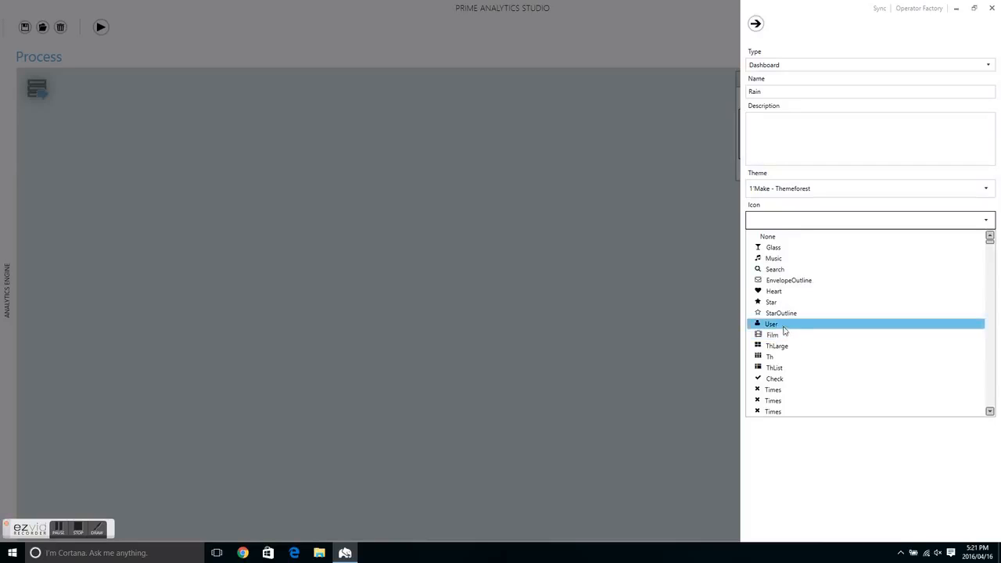
click(781, 269)
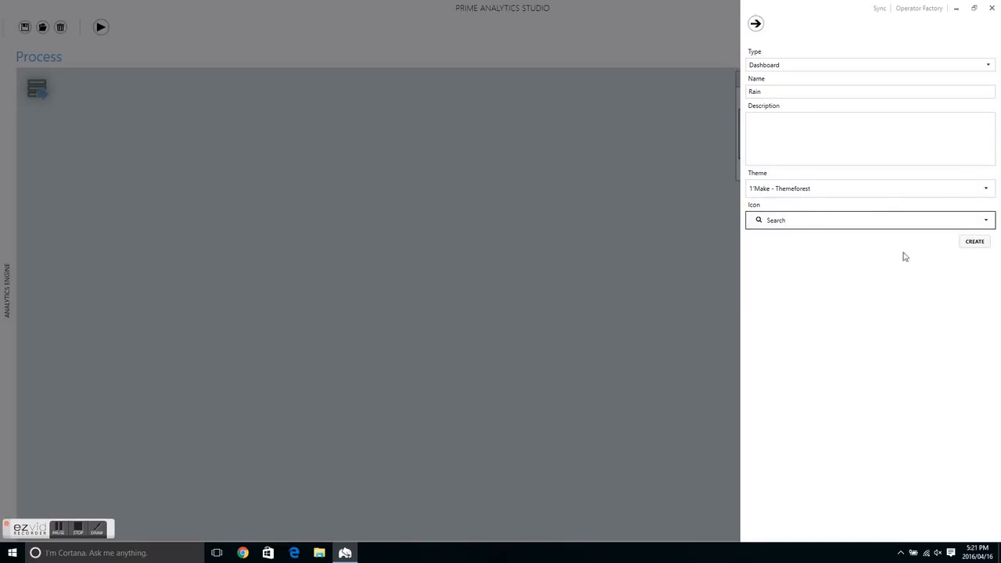
click(975, 240)
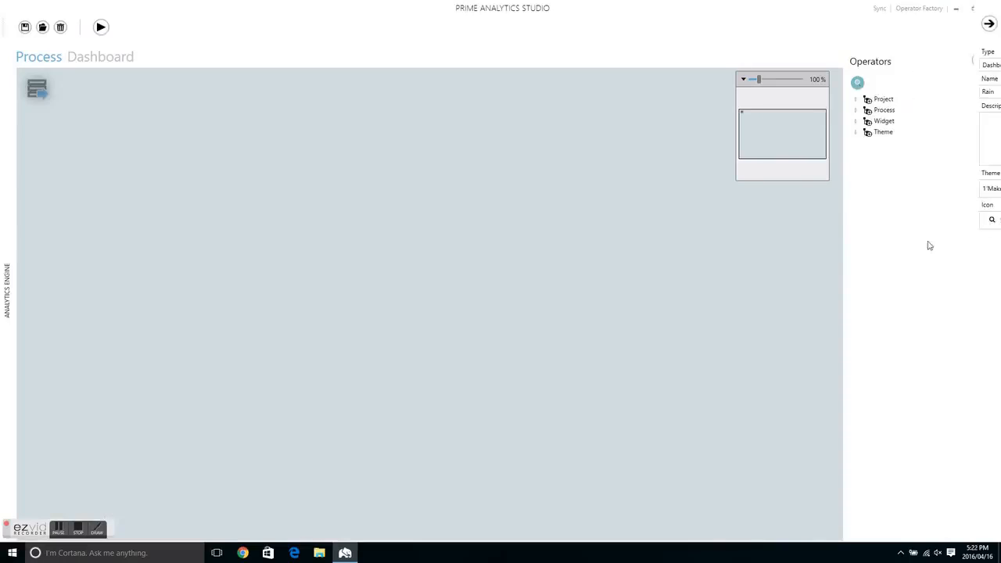
Step: Find the Read Excel operator and add it to the process canvas
click(855, 100)
click(855, 99)
click(857, 82)
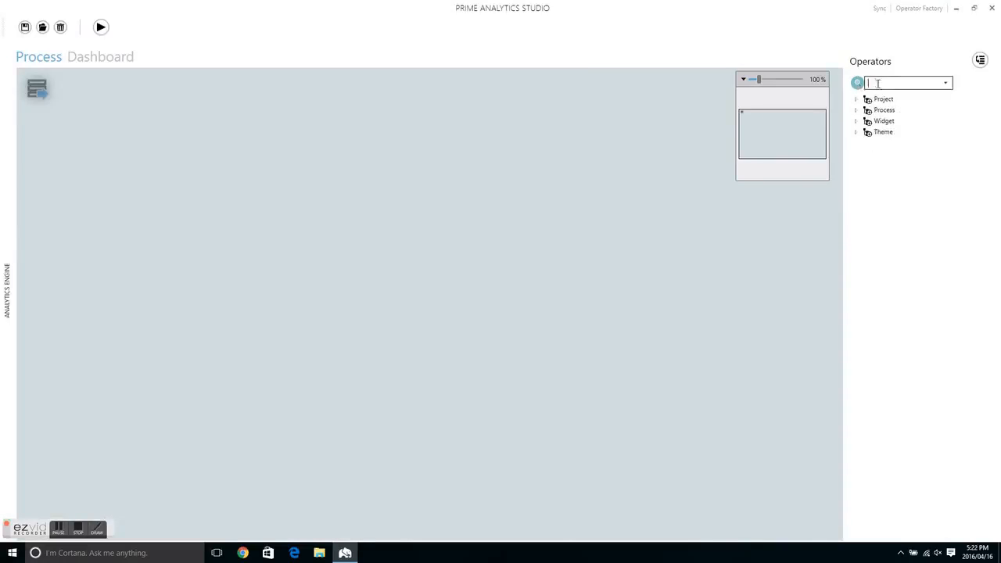
text(rea)
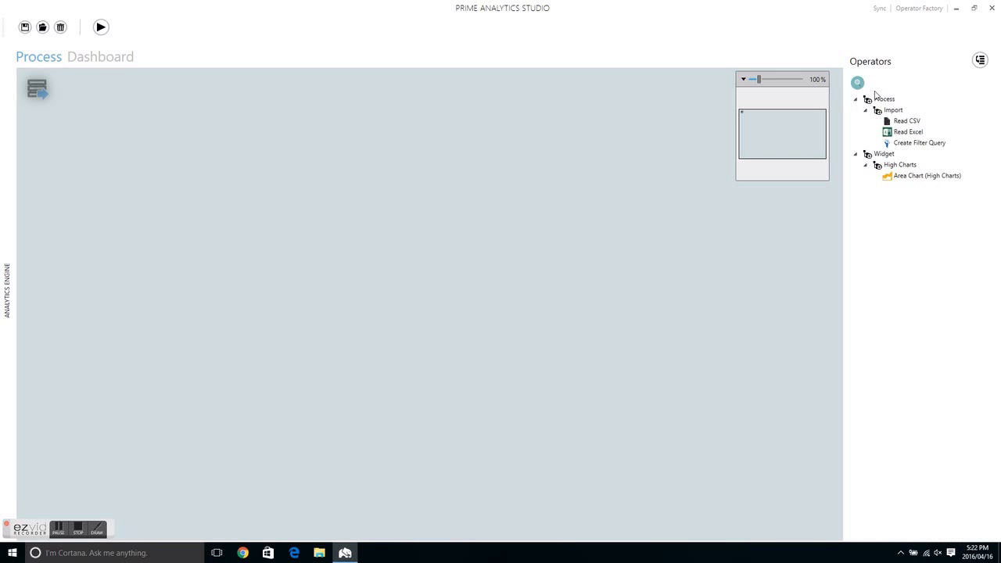
drag(902, 134, 213, 196)
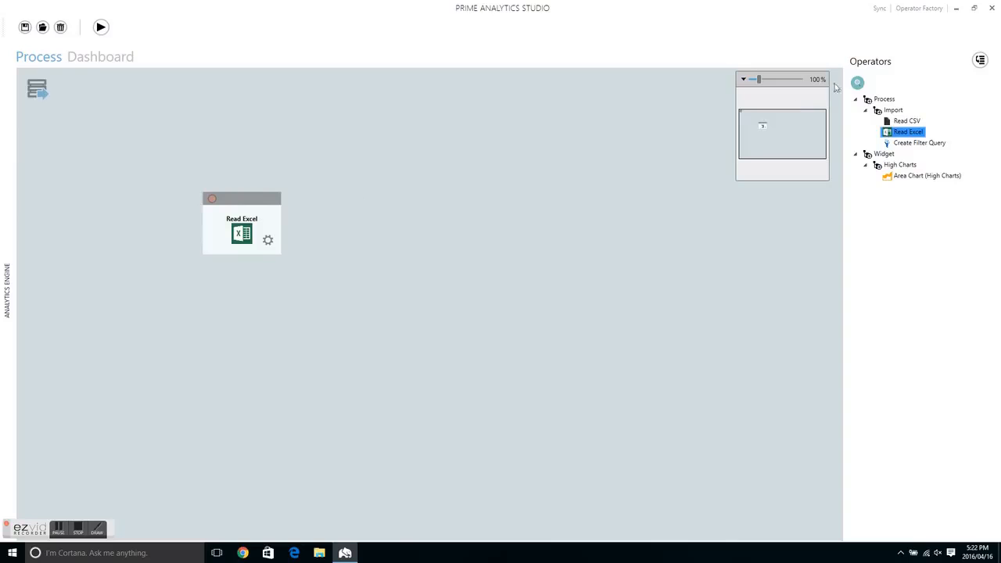
Step: Search the operators for MS and MySQL database connectors, and clear the search
click(894, 83)
text(ms)
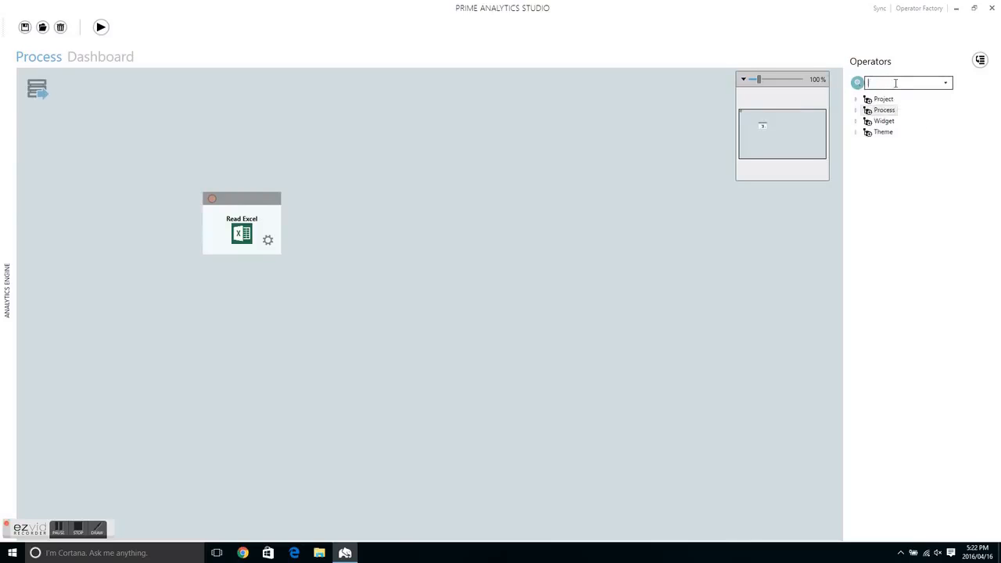
mouse_move(858, 87)
key(BackSpace)
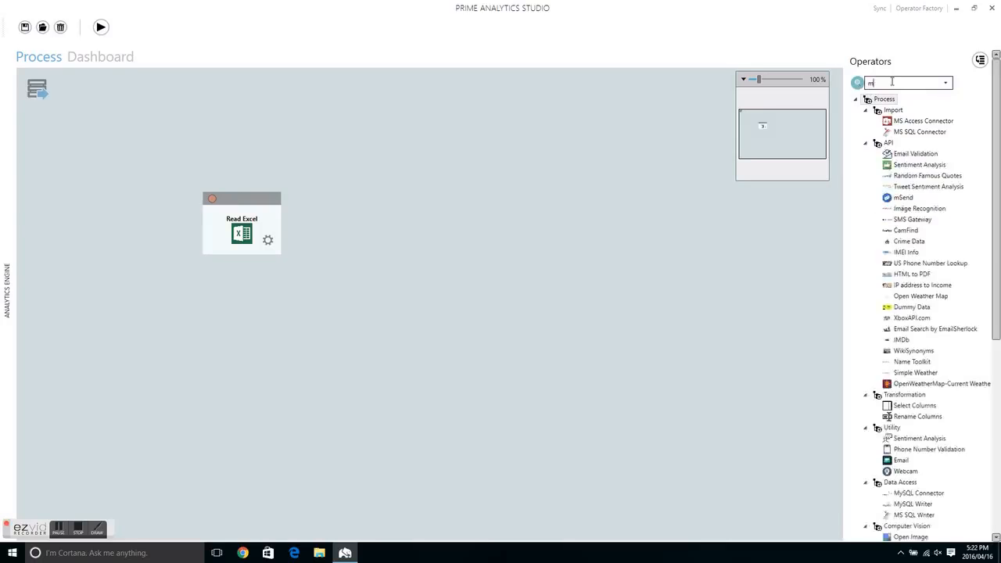
text(y)
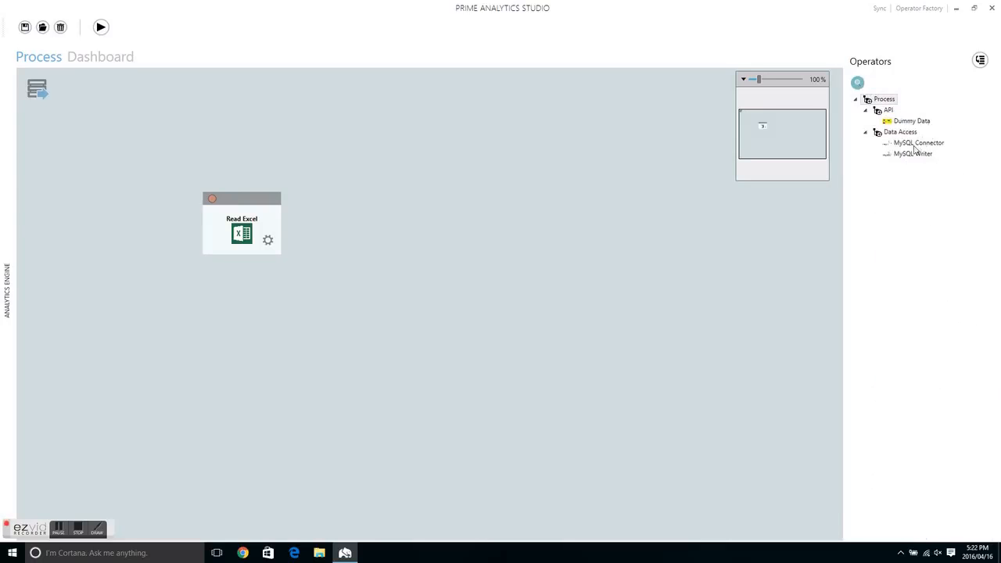
key(BackSpace)
key(BackSpace)
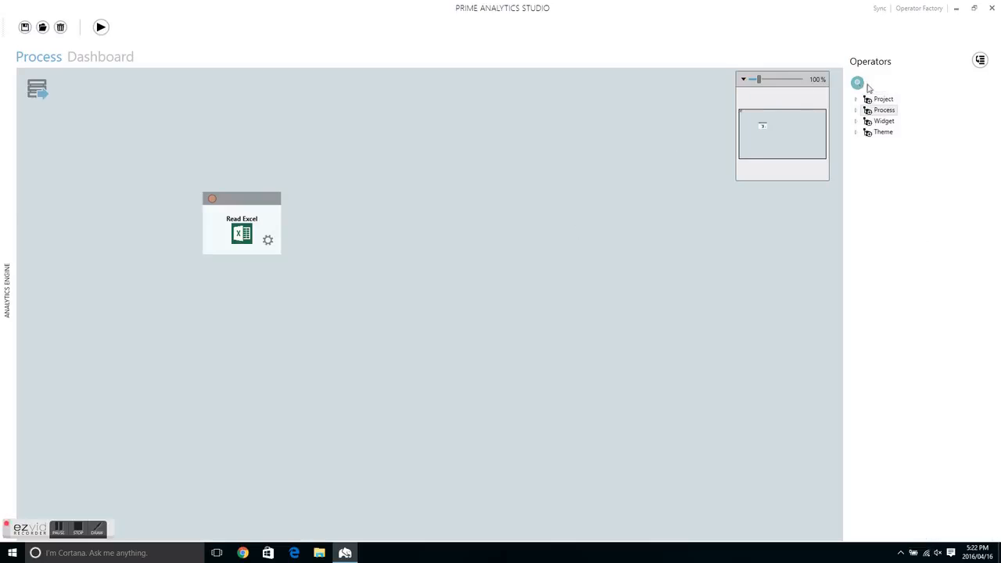
Step: Move the Read Excel operator toward the canvas's upper-left corner and set its file path to Rain.xlsx on the desktop
drag(255, 198, 144, 146)
click(179, 197)
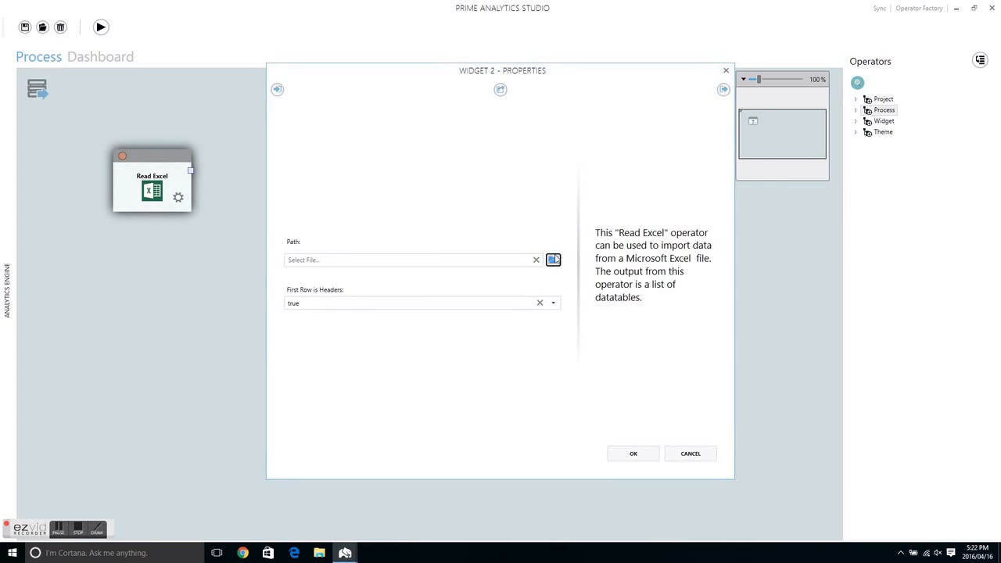
click(554, 259)
double_click(469, 147)
Step: Preview the Read Excel operator's output data and apply its properties
click(724, 89)
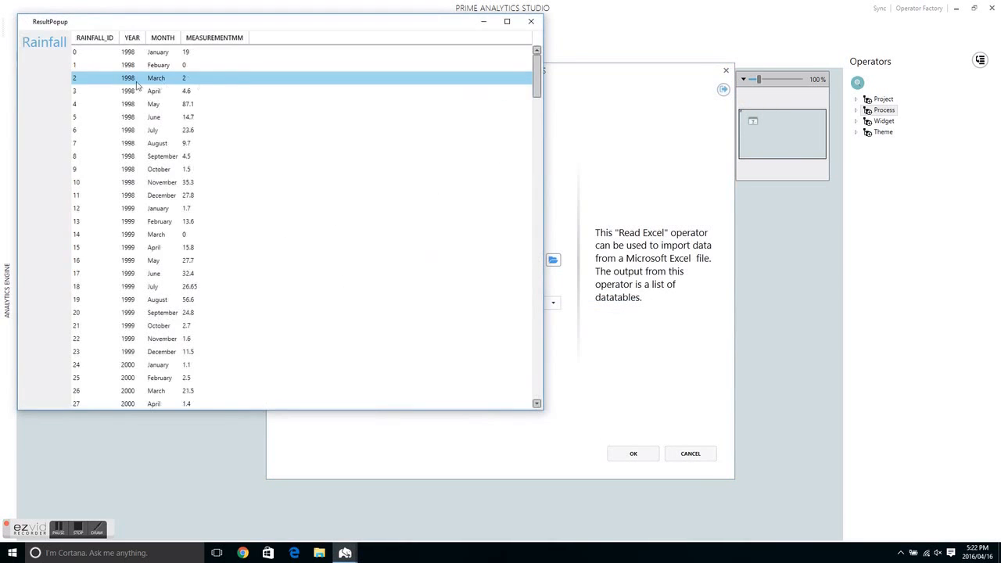
scroll(101, 79, down, 20)
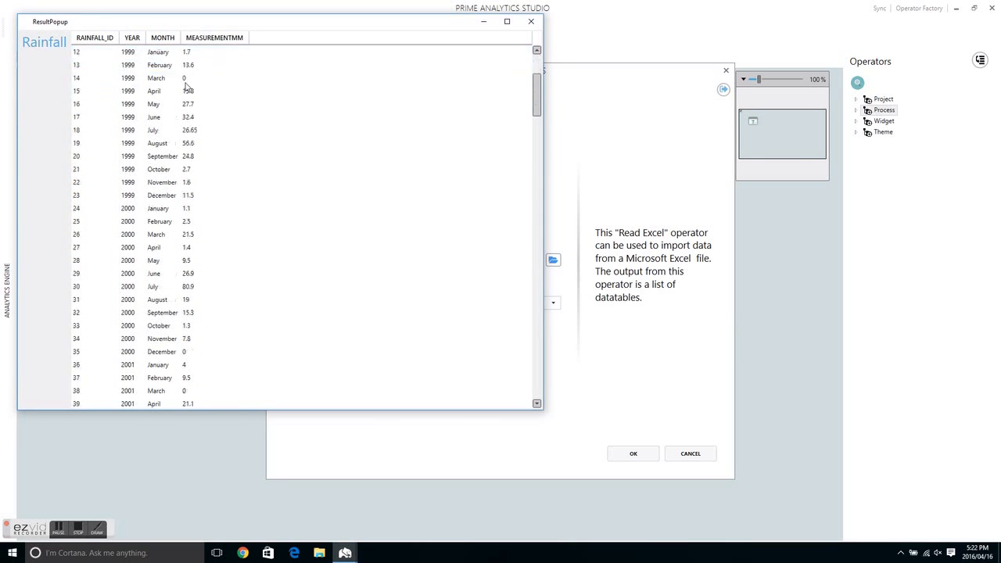
click(531, 21)
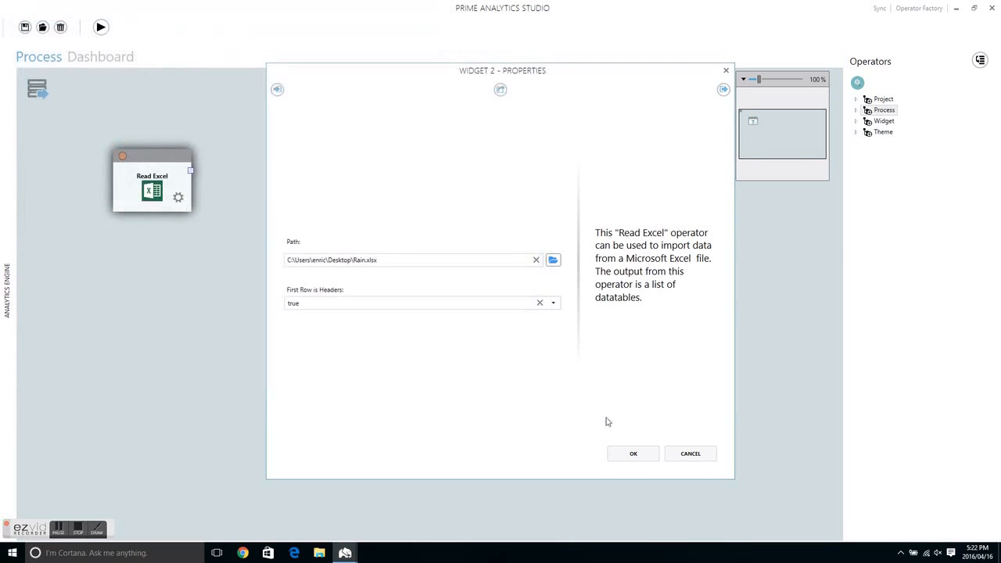
click(629, 454)
Step: Add a Select Table operator beside Read Excel and connect the Read Excel output to its input
click(857, 82)
text(Sel)
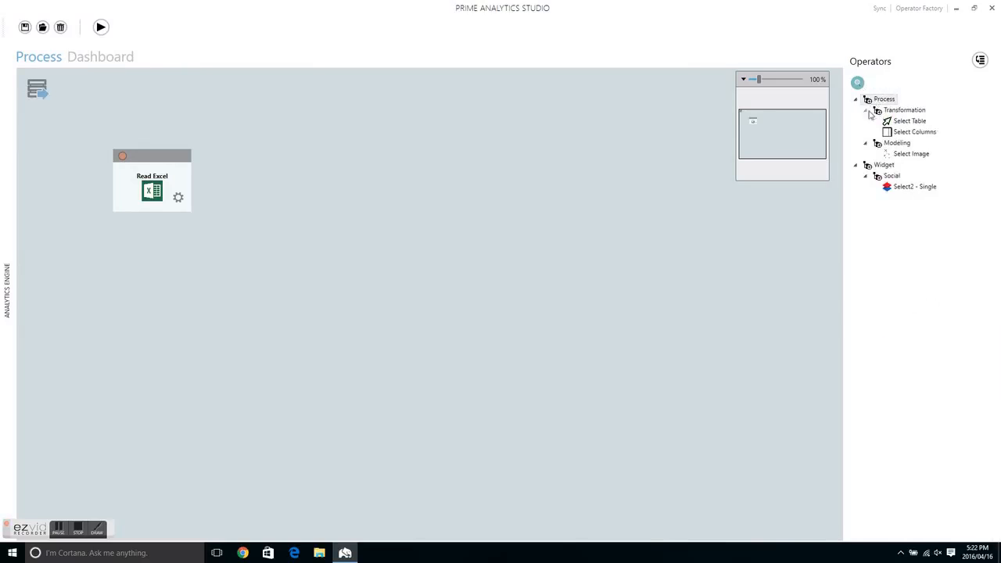
drag(909, 121, 277, 174)
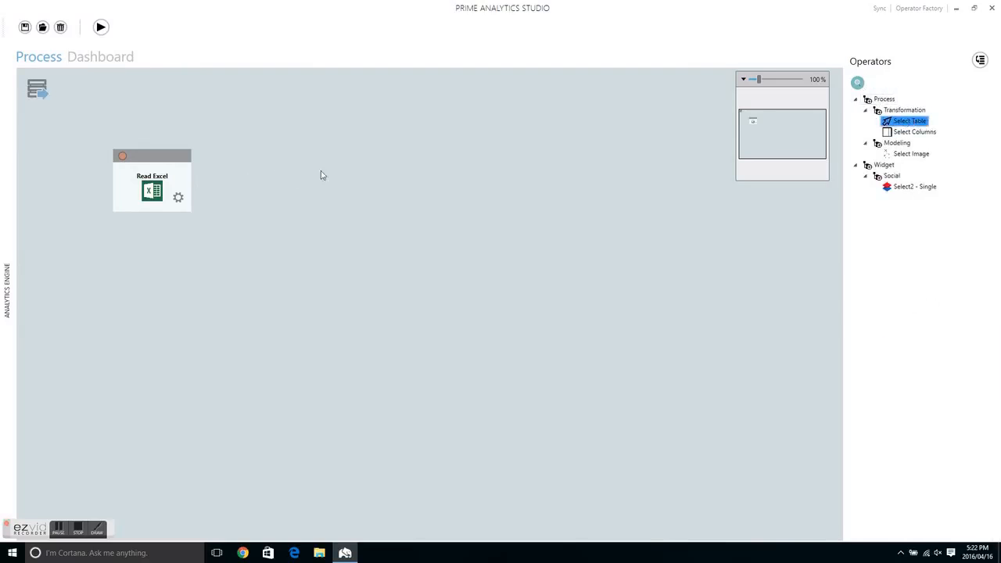
drag(893, 122, 326, 174)
click(385, 216)
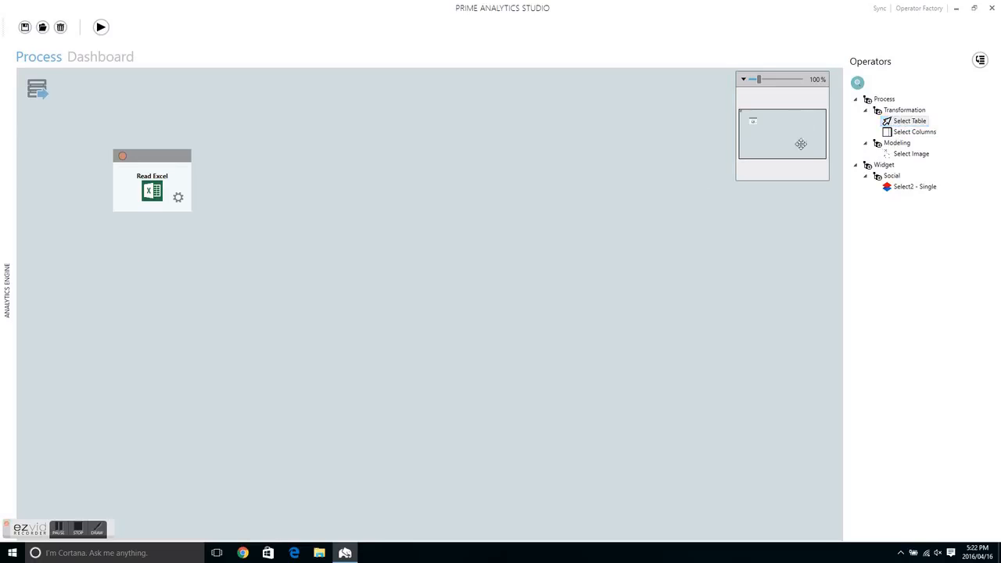
drag(901, 119, 320, 188)
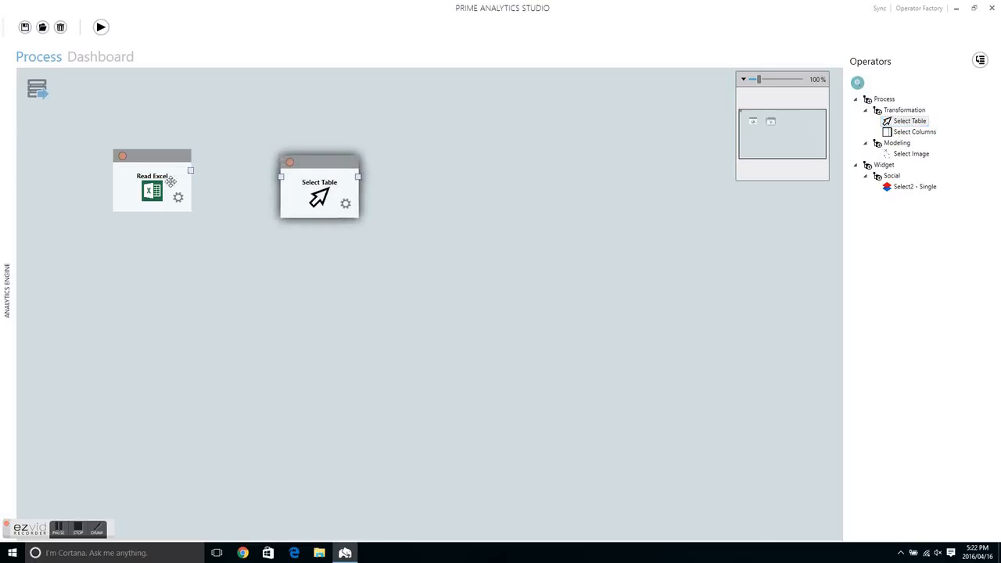
drag(192, 169, 281, 177)
Step: Set the Select Table operator to extract the Rainfall table, preview its output and apply the properties
click(344, 202)
click(552, 278)
click(398, 291)
click(722, 89)
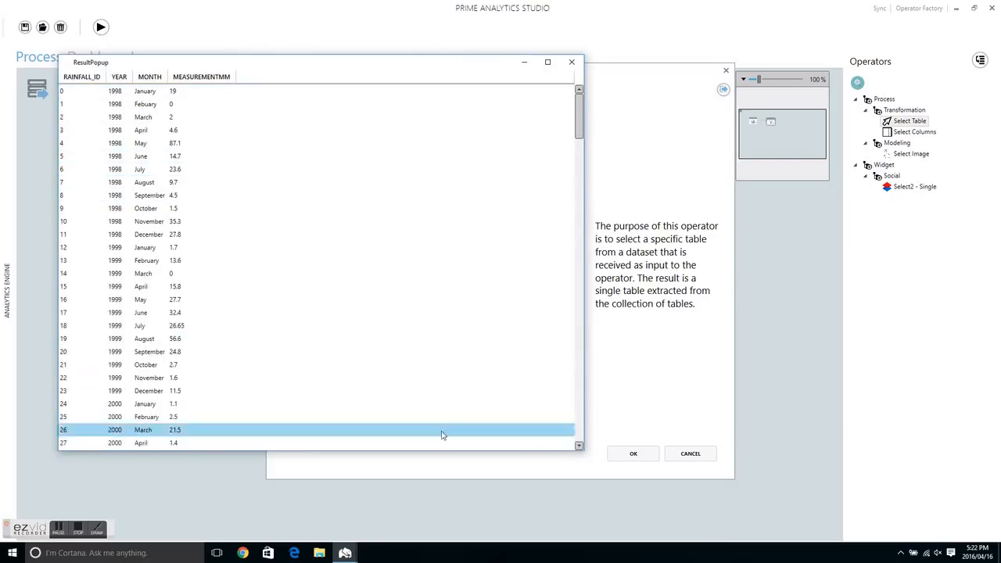
click(572, 62)
click(634, 454)
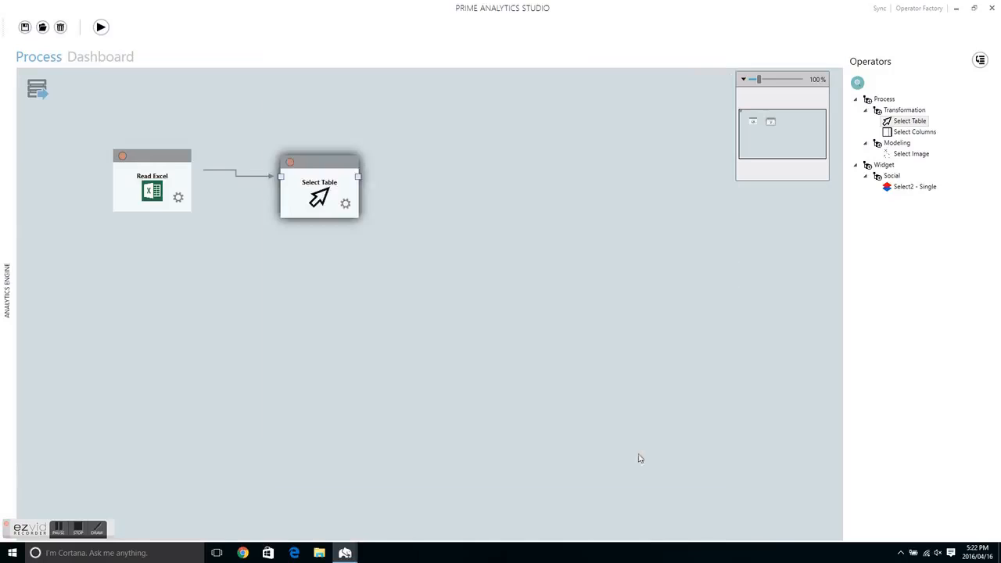
Step: Add a Datatables.net widget to the process and connect the Select Table output to it
click(857, 82)
text(Sel)
double_click(897, 82)
text(Dat)
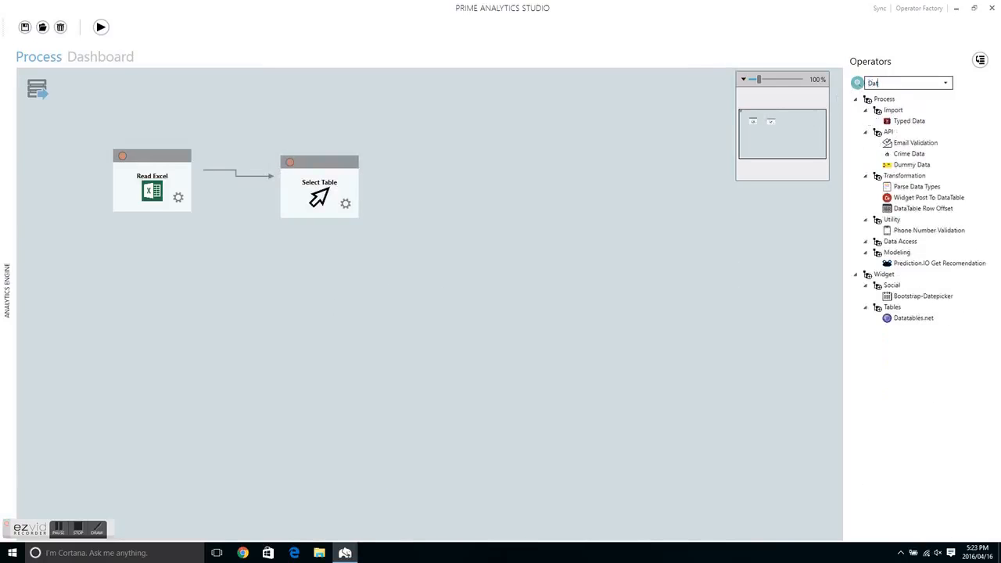
drag(907, 319, 475, 198)
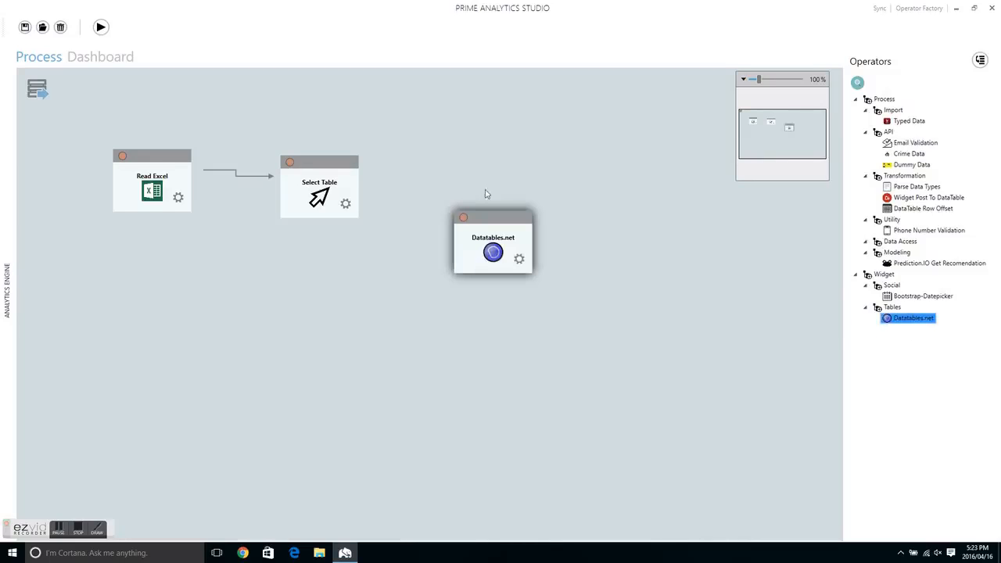
drag(360, 182, 497, 274)
Step: Apply the Datatables.net properties with the column selection left empty to include all columns, and run the process
double_click(536, 327)
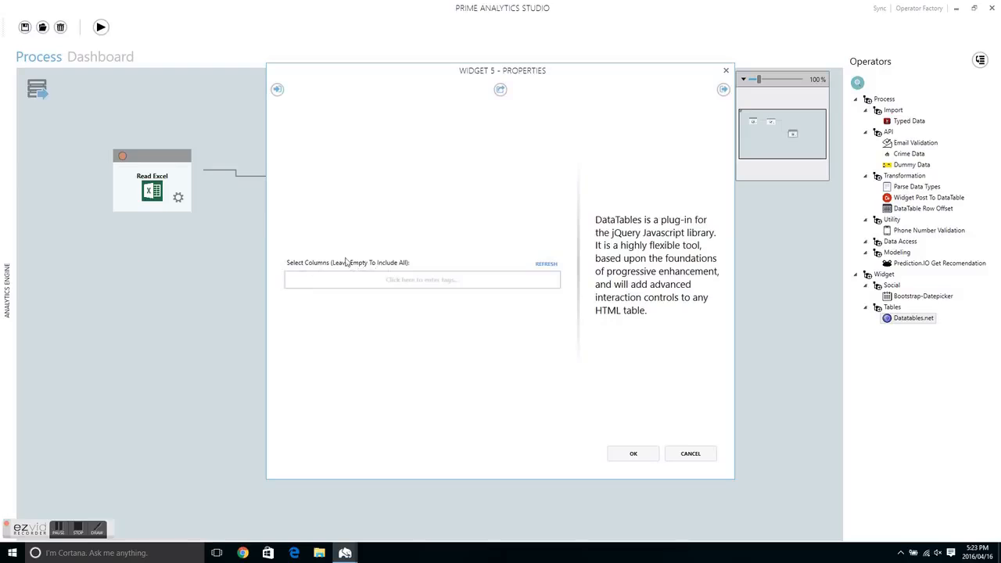
click(639, 454)
click(100, 28)
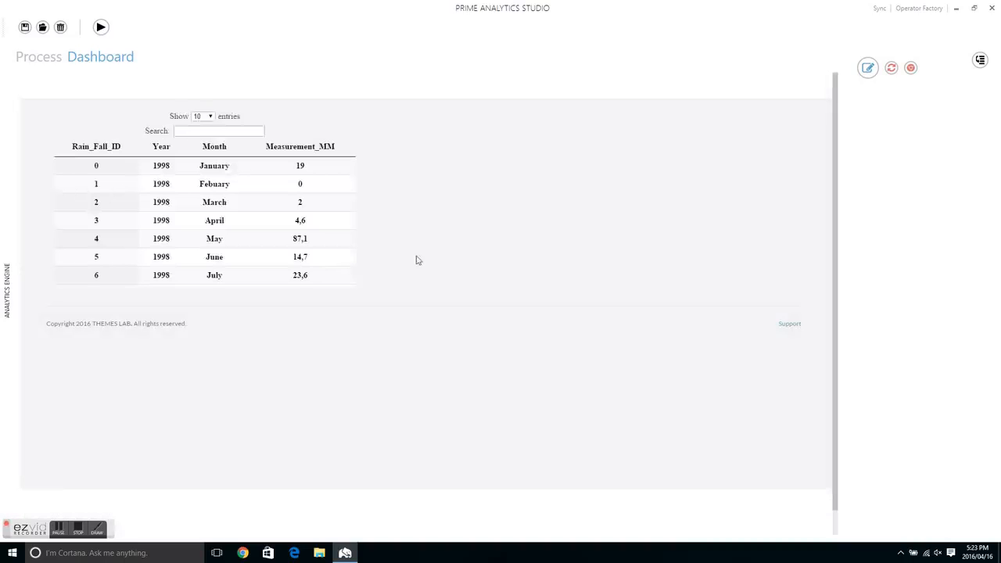
Step: Enlarge the data table widget to the dashboard's full width and tall enough to show its paging row, and finish layout editing
click(868, 67)
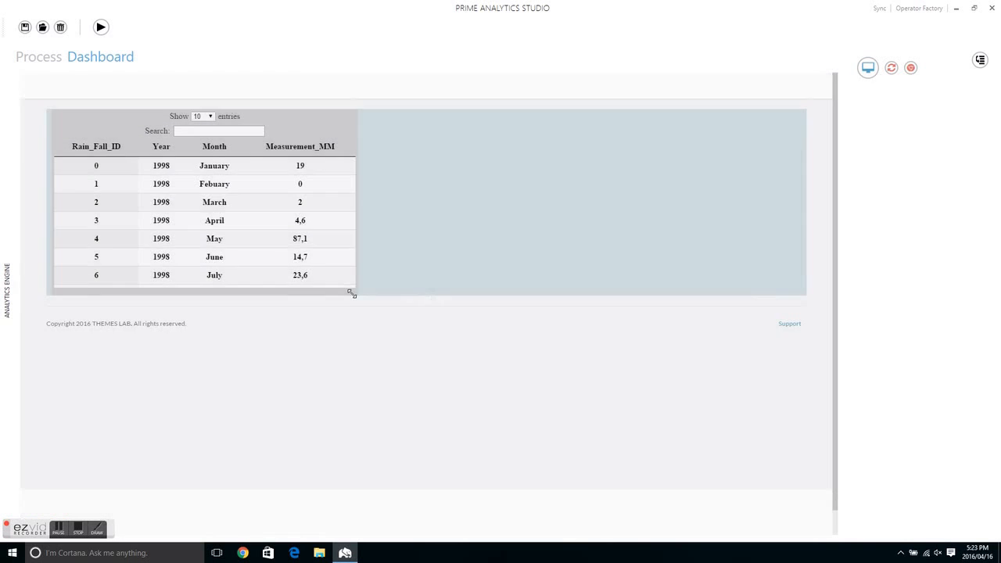
drag(352, 292, 798, 371)
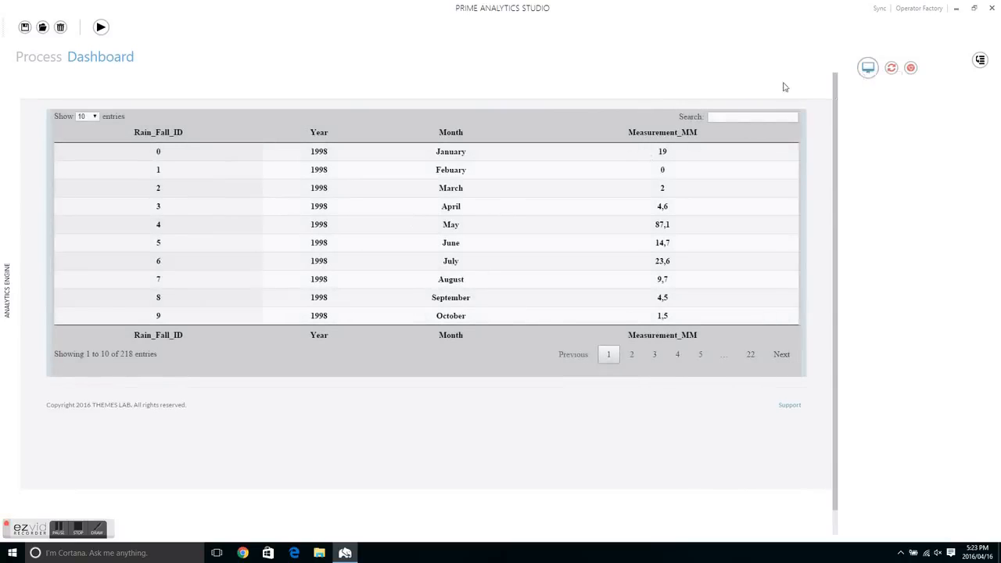
click(866, 71)
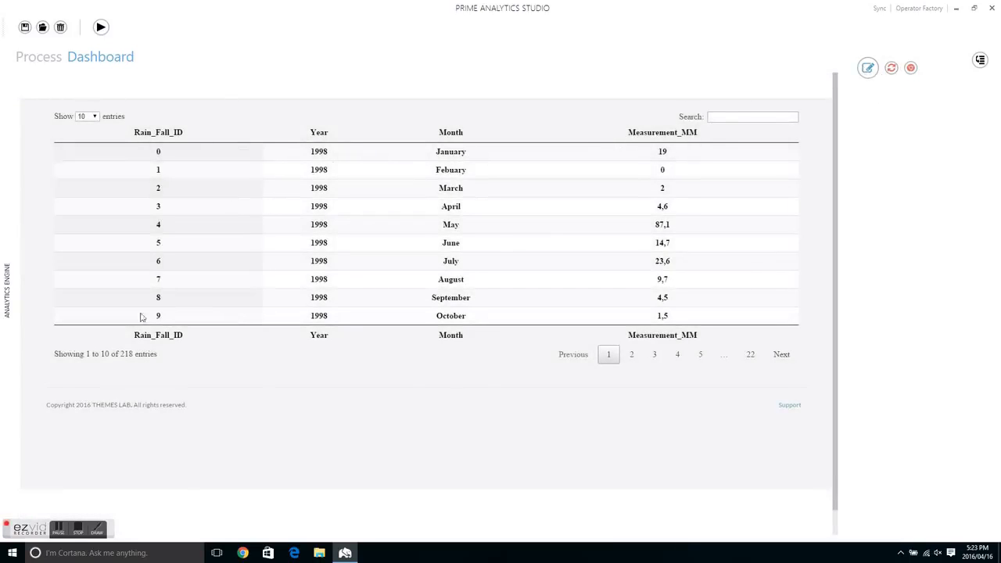
Step: Preview the dashboard in the web browser, and close the browser to return to Prime Analytics Studio
click(910, 68)
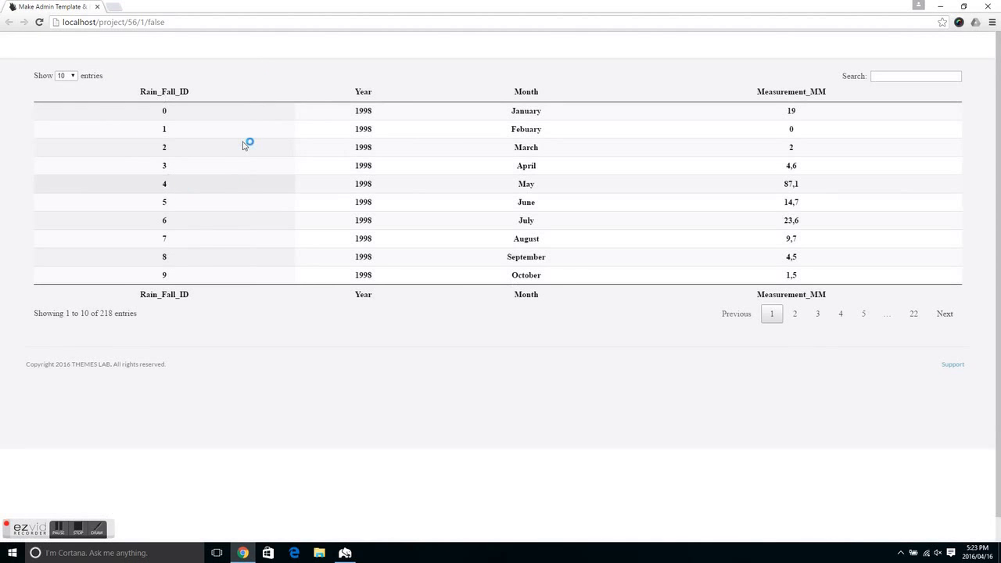
click(359, 557)
click(986, 6)
Step: Add an Aggregation operator to the process above the Datatables.net widget and connect the Select Table output to its source input
click(38, 56)
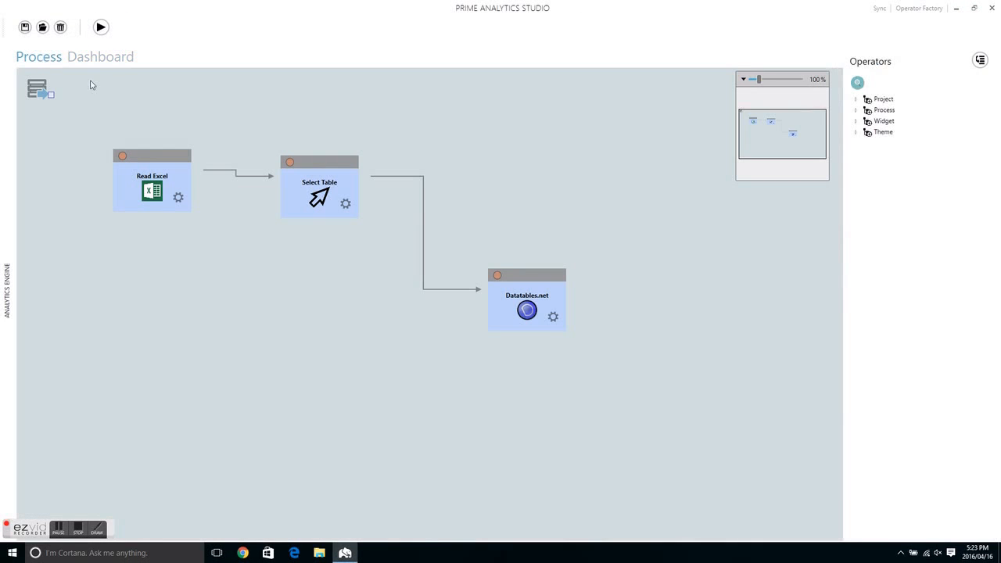
click(857, 82)
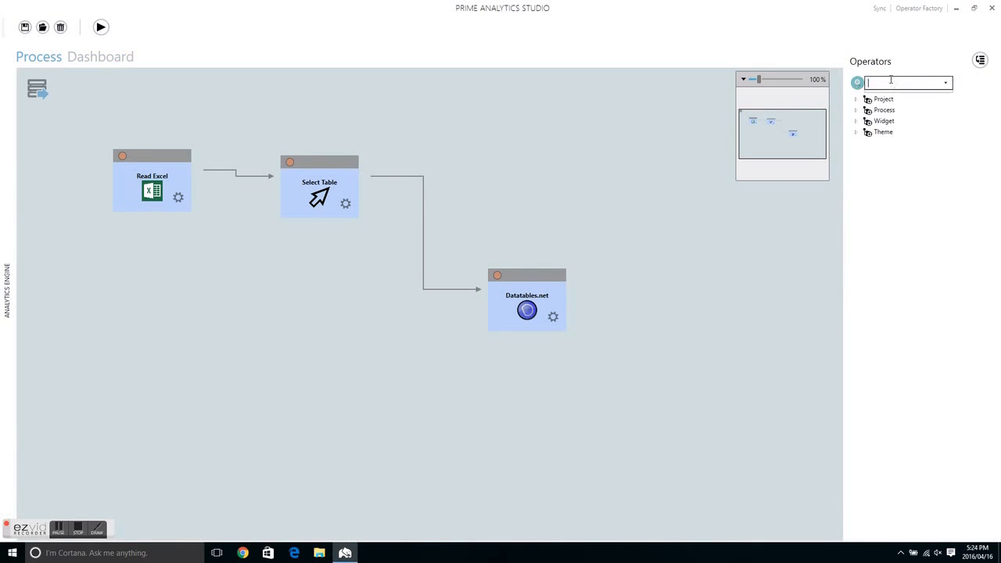
text(Agg)
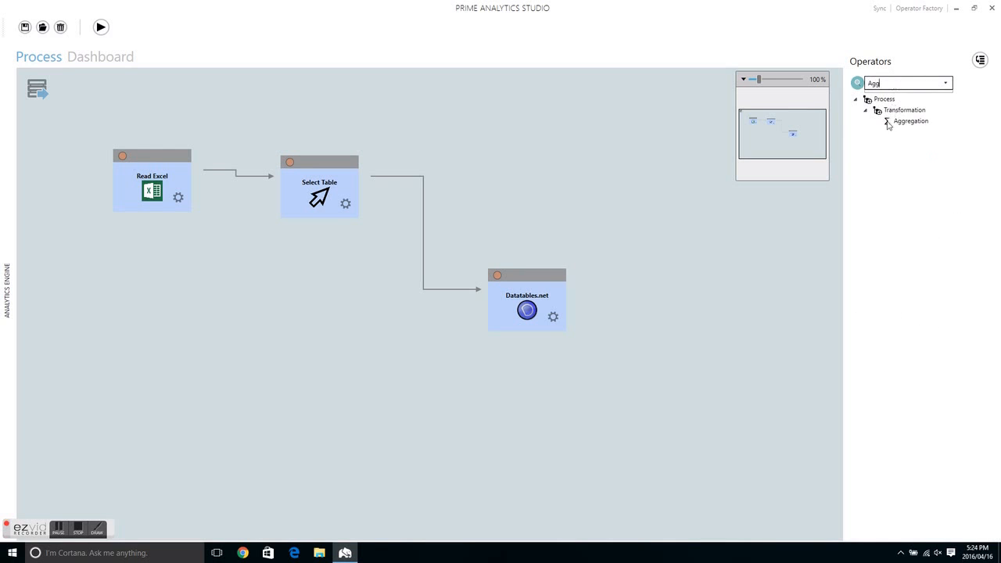
drag(900, 124, 573, 122)
drag(359, 170, 499, 152)
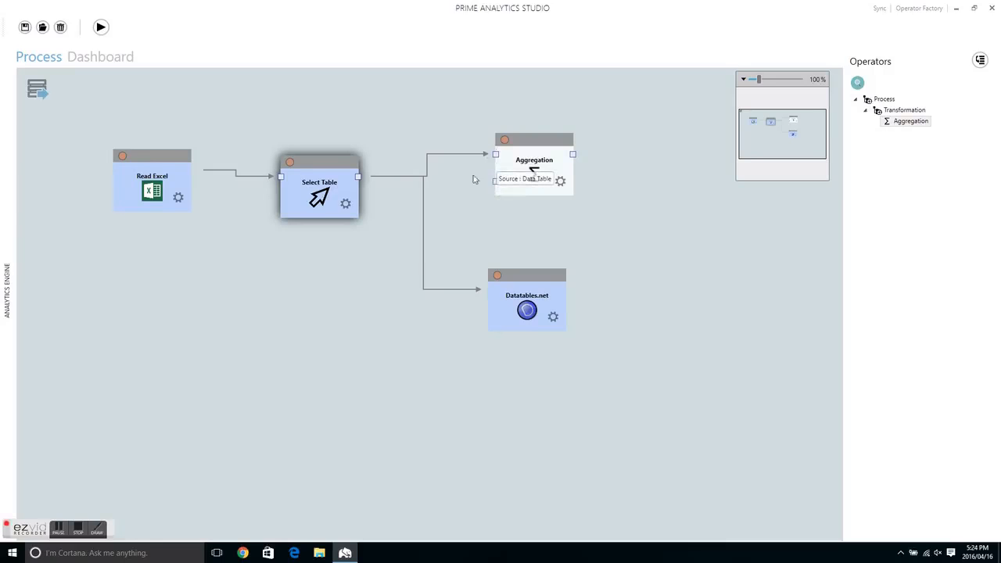
drag(516, 146, 506, 142)
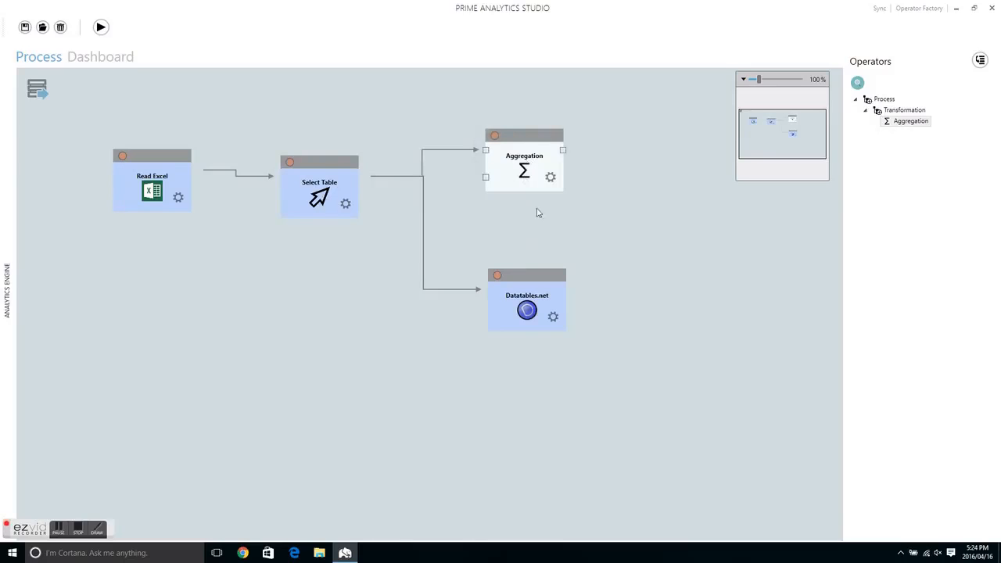
Step: Add a Column Chart (High Charts) widget beside the Aggregation operator and connect the Aggregation output to it
click(857, 83)
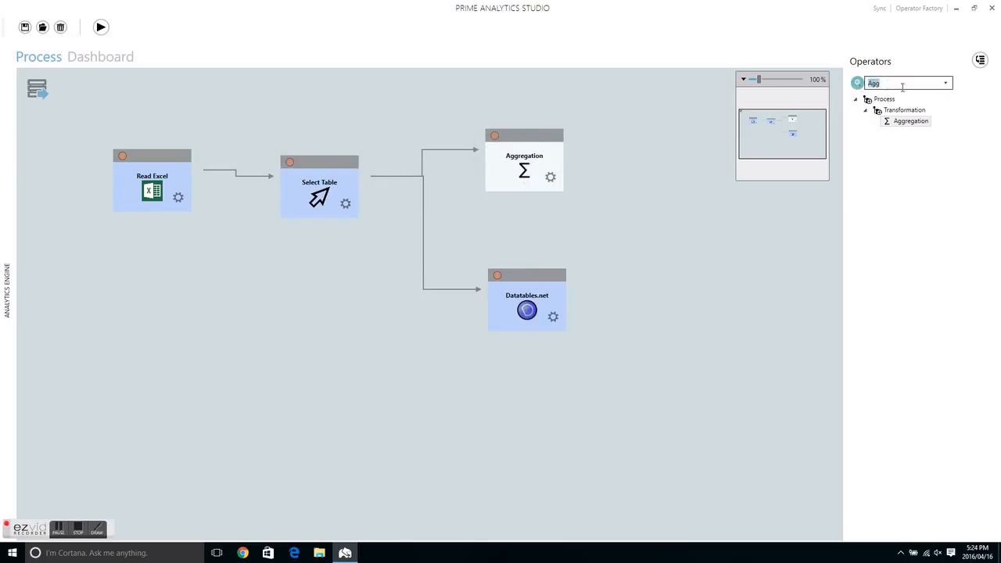
text(Col)
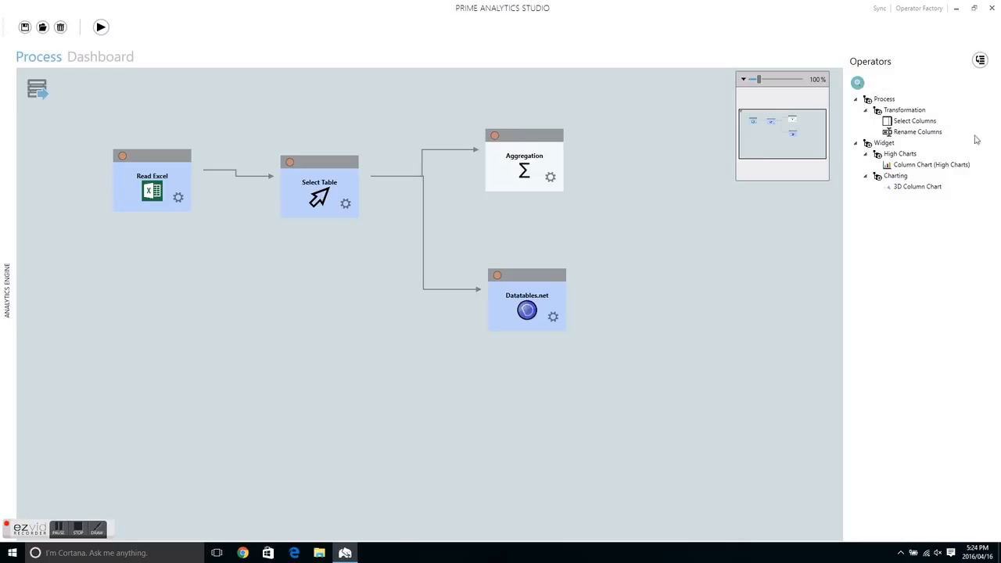
drag(919, 165, 642, 161)
drag(560, 156, 670, 171)
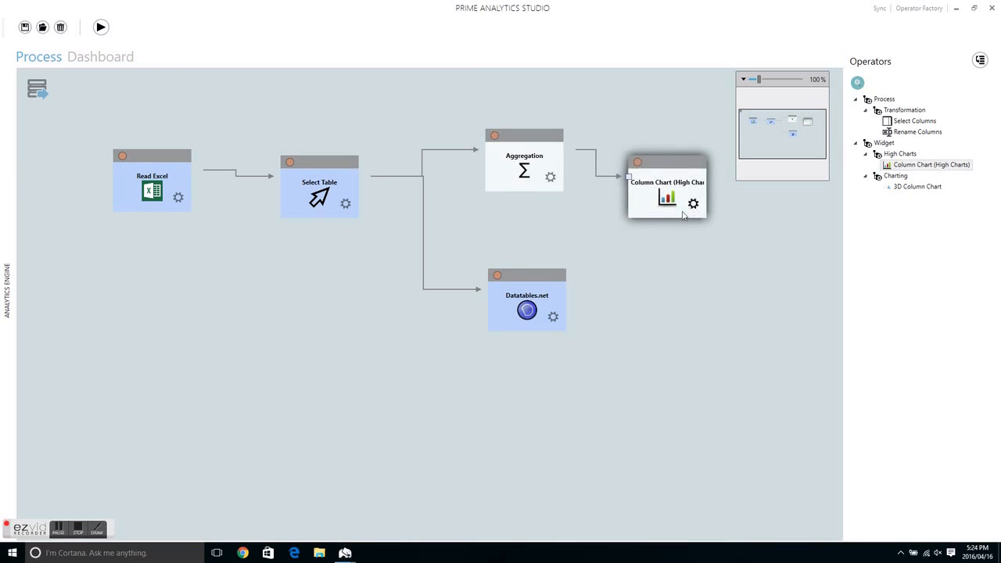
click(692, 204)
click(691, 454)
Step: Set the Aggregation operator to compute Sum(Measurement_MM) grouped by Year, apply the properties and recheck them
click(551, 178)
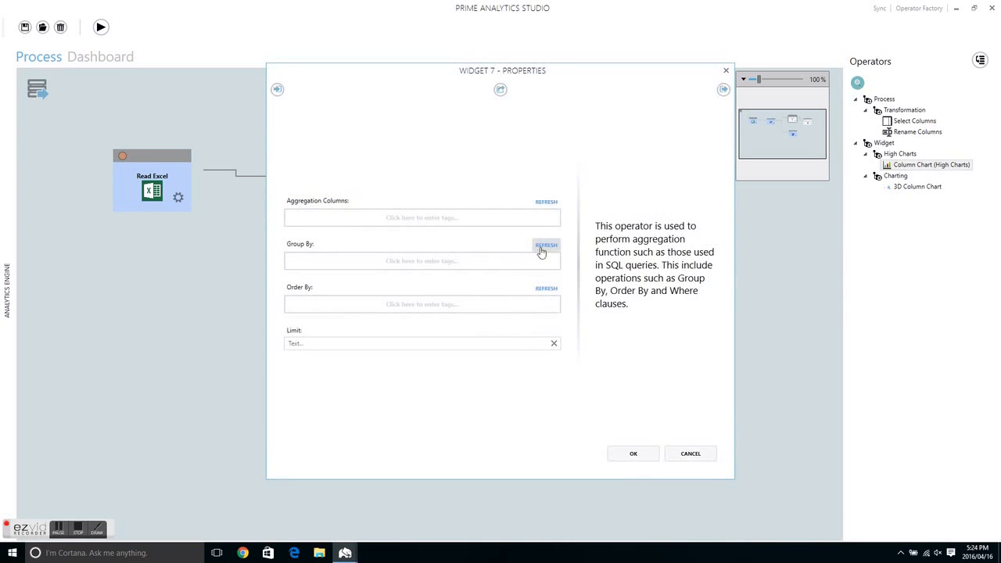
click(341, 264)
text(ye)
click(293, 275)
click(305, 222)
text(sum)
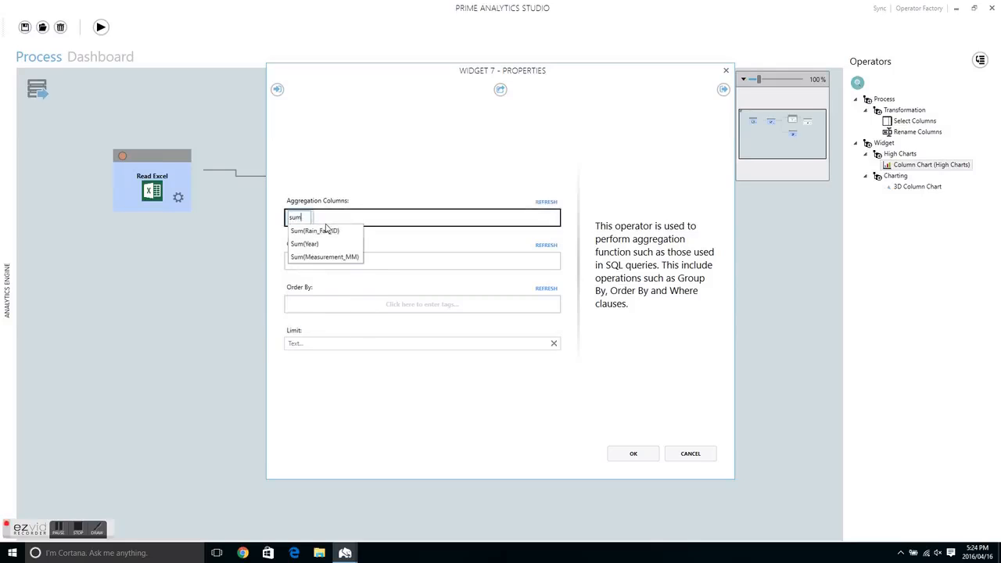
click(349, 258)
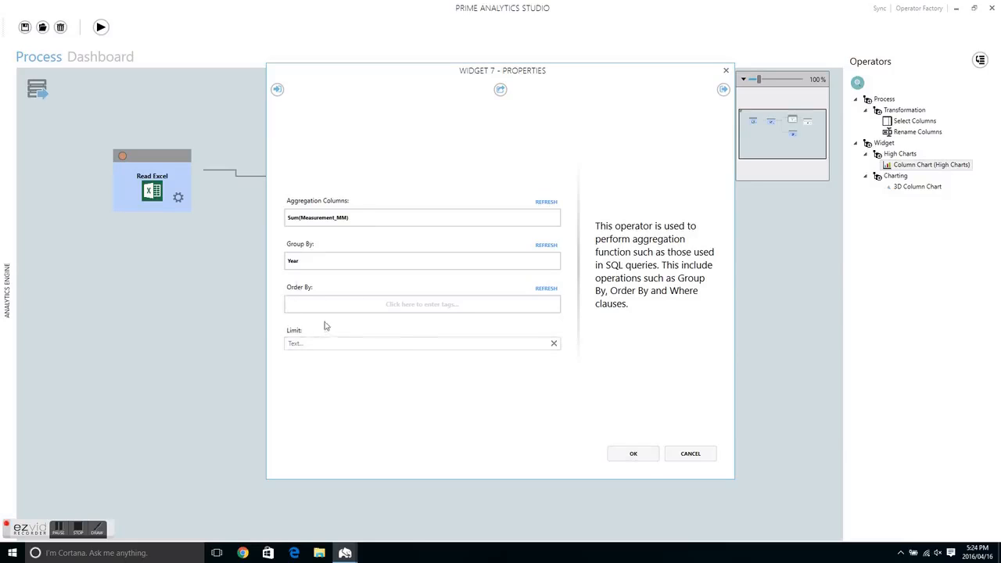
click(634, 453)
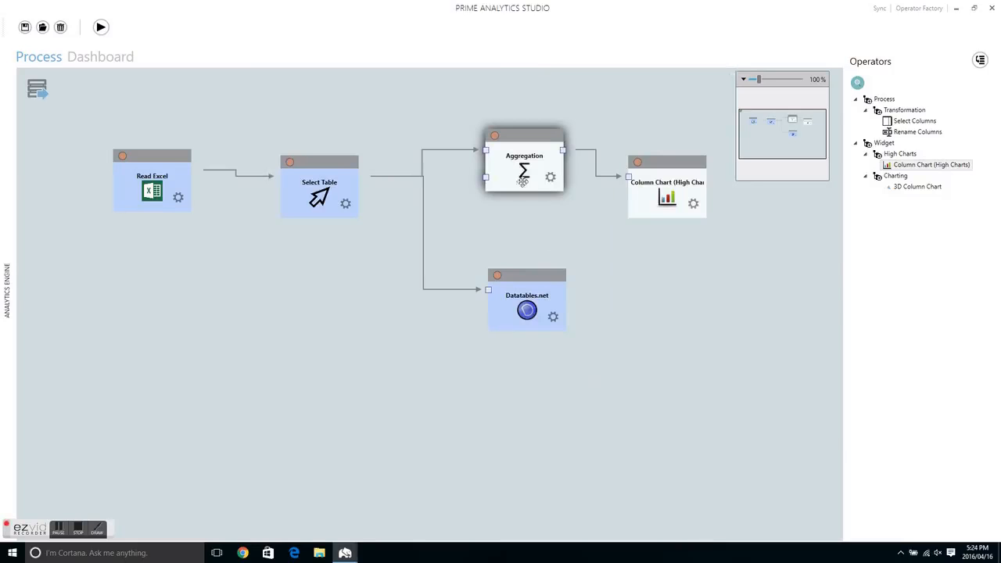
click(551, 177)
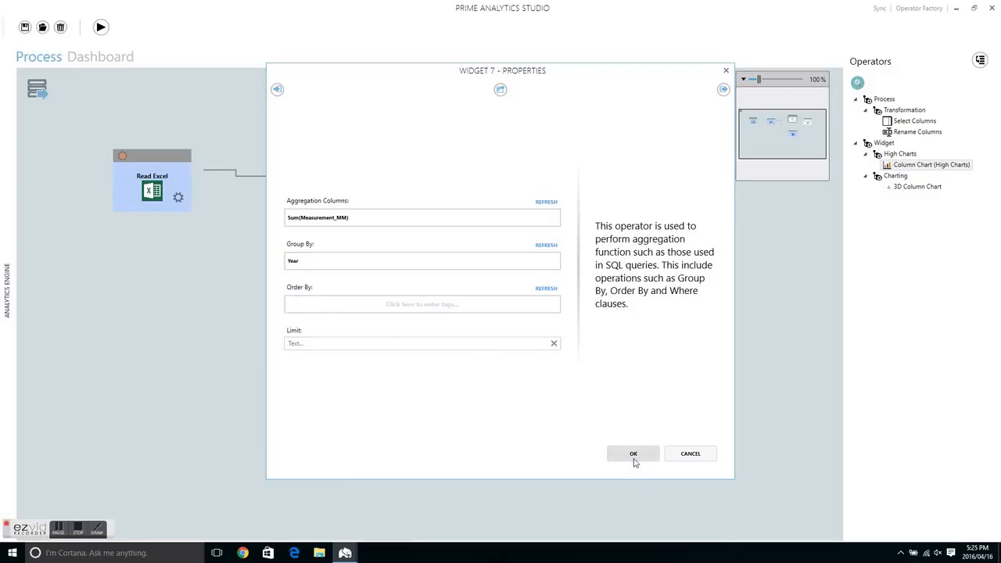
click(633, 458)
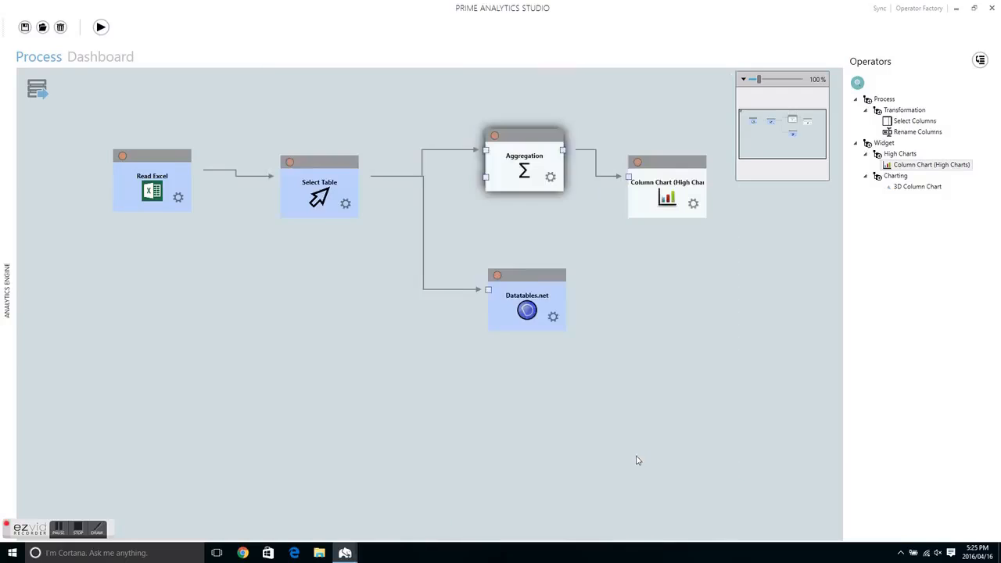
Step: Title the column chart "Rainfall by year", set its X-axis label and column to Year, and label the Y-axis "Measurment (mm)"
click(693, 202)
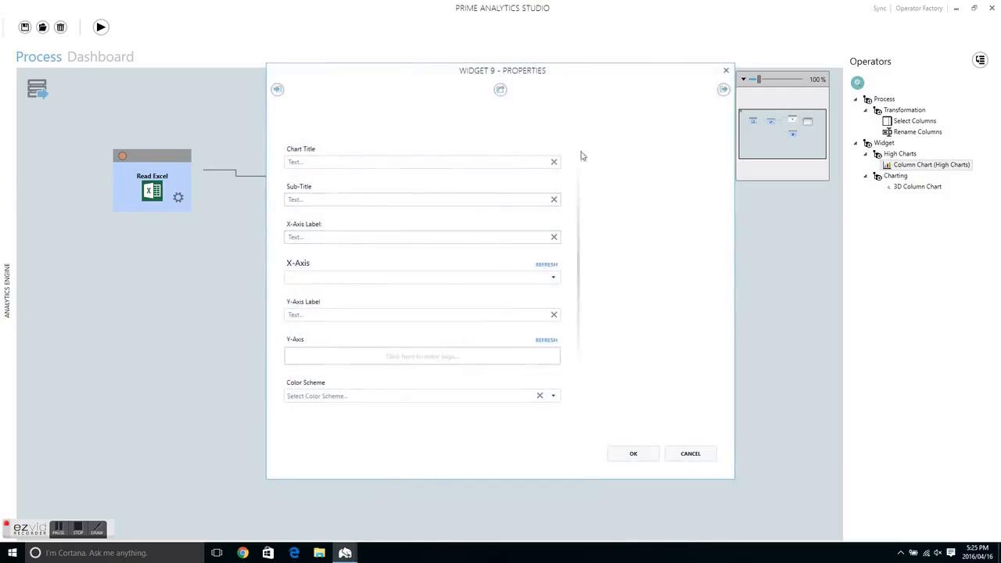
click(421, 162)
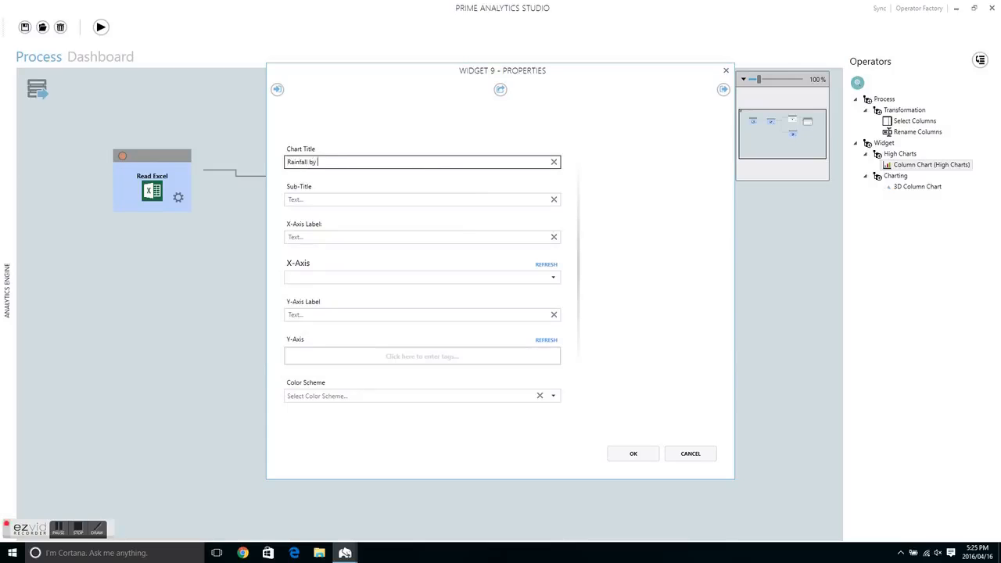
click(335, 236)
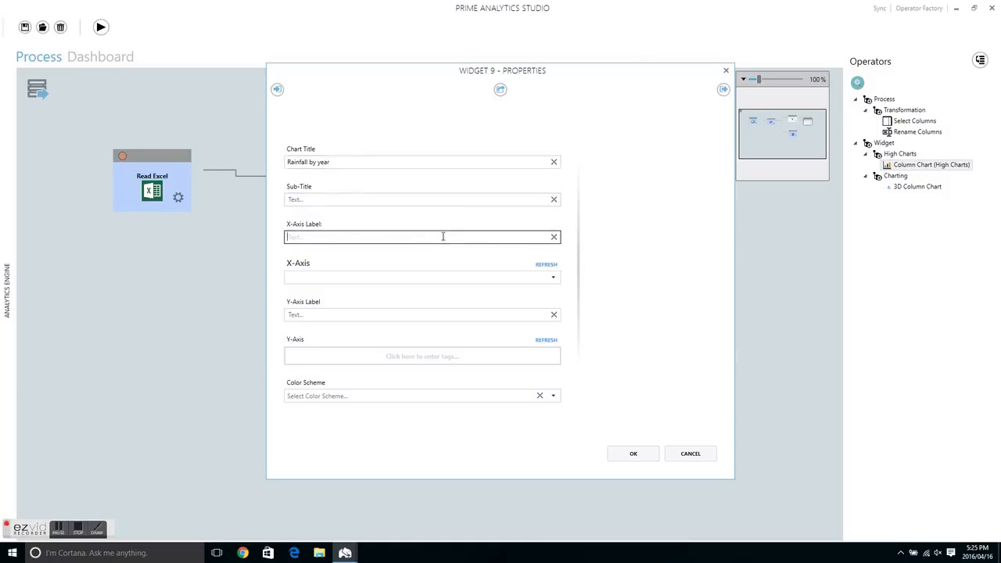
click(555, 278)
click(372, 288)
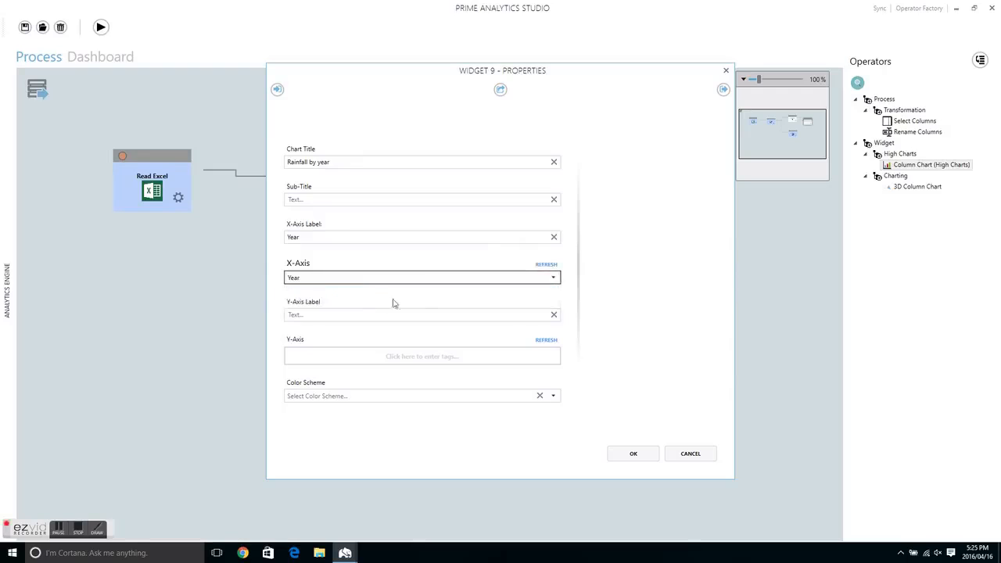
click(555, 315)
click(334, 314)
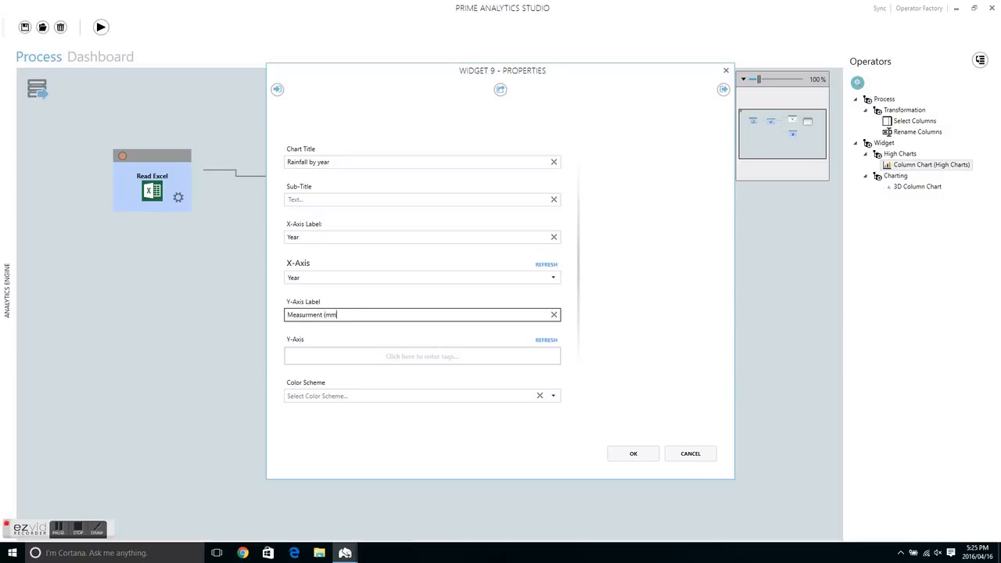
Step: Set the chart's Y-axis to Sum_Measurement_MM, choose a color scheme starting with lime green, and apply the properties
click(545, 340)
click(316, 356)
text(mw)
key(BackSpace)
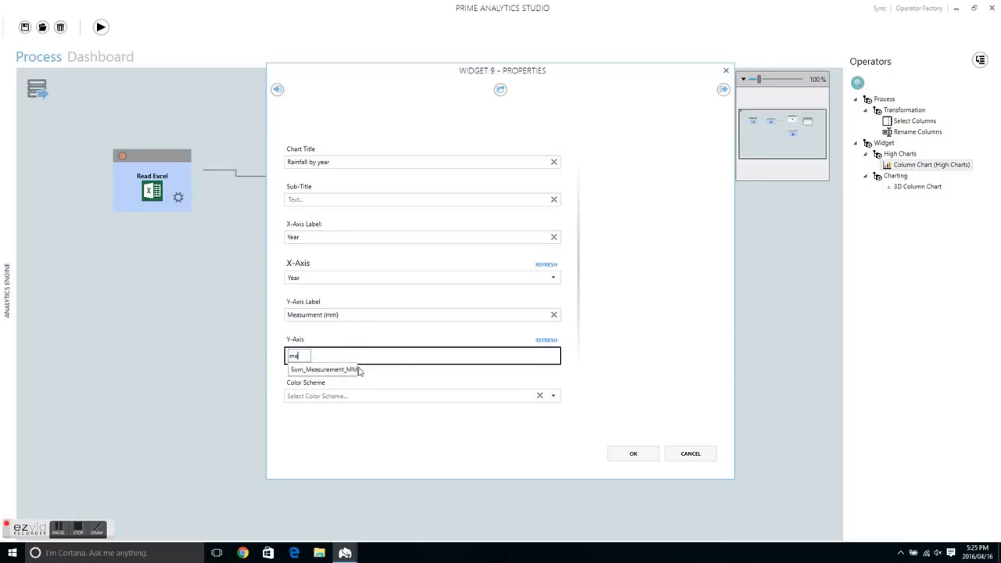
click(340, 369)
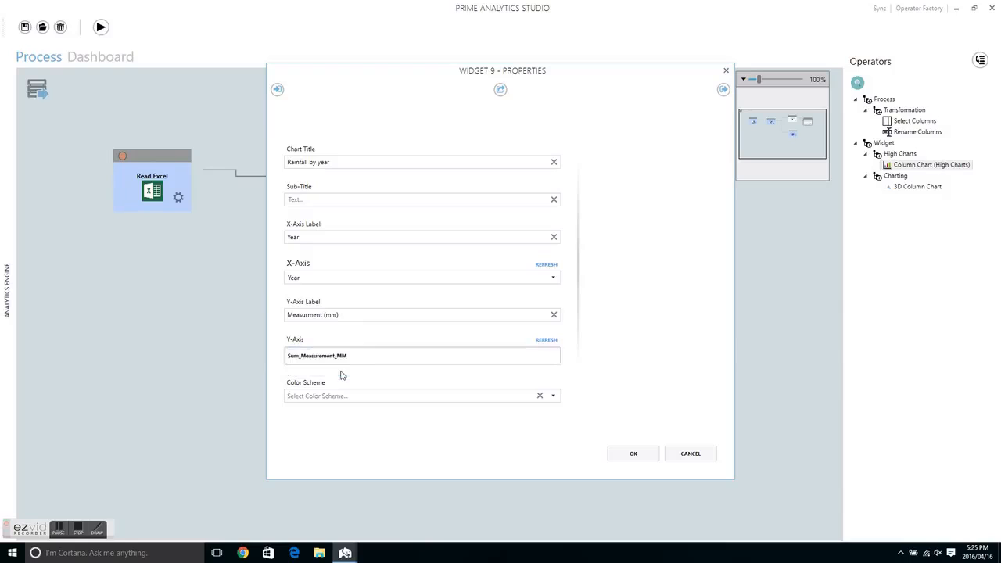
click(552, 396)
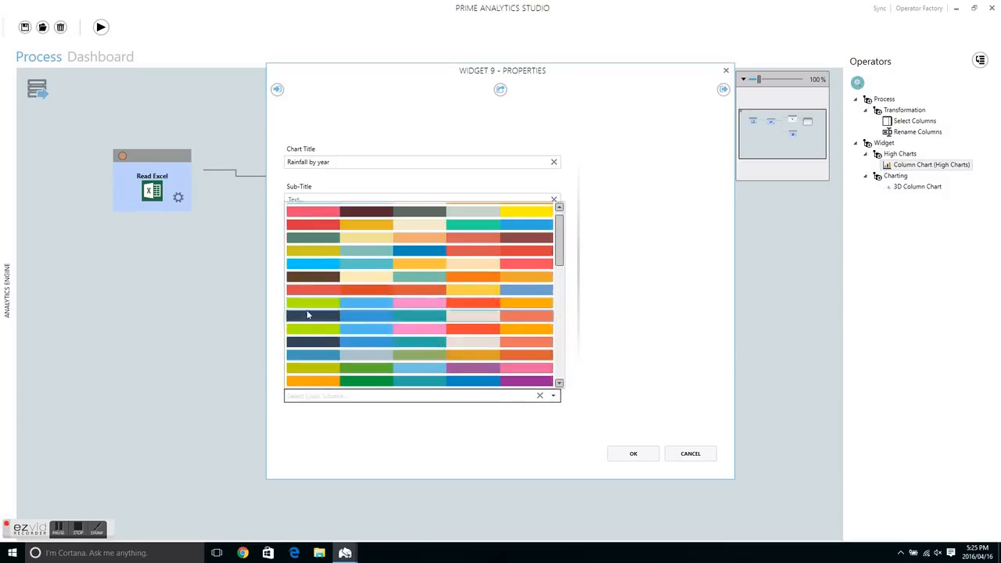
click(367, 303)
click(688, 454)
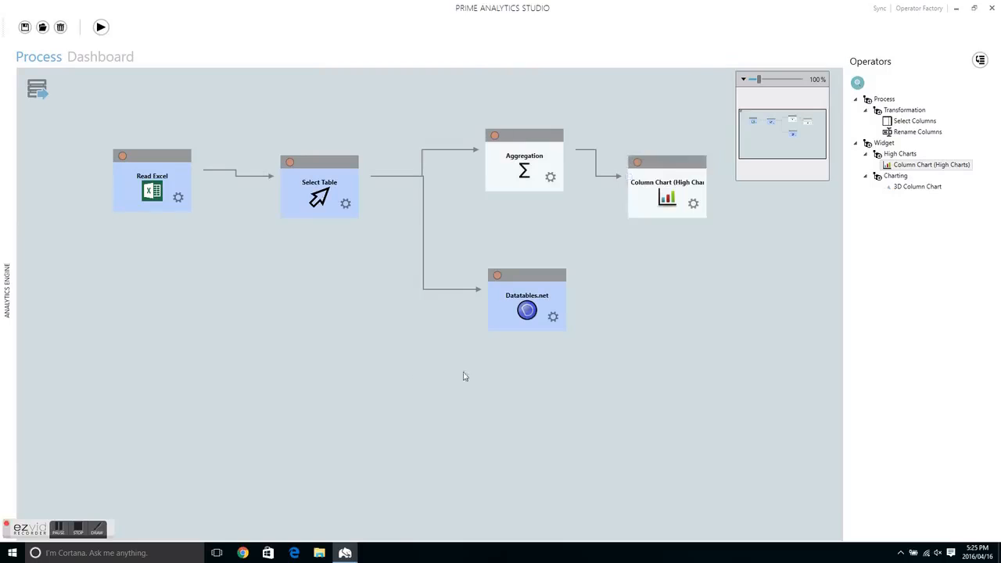
Step: Run the process, and move the rainfall chart away from the dashboard's left edge and enlarge it to reach the right edge
click(101, 27)
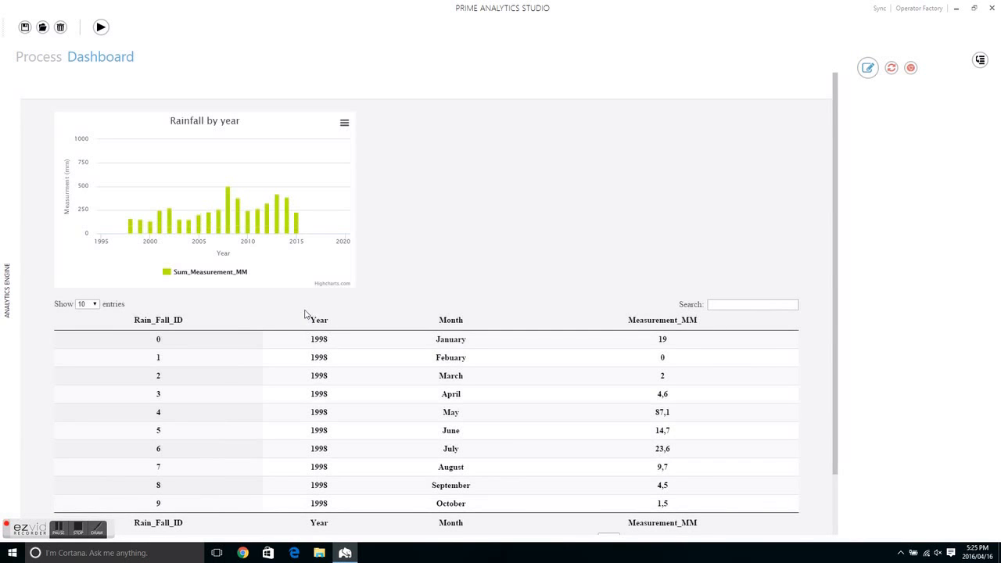
click(868, 69)
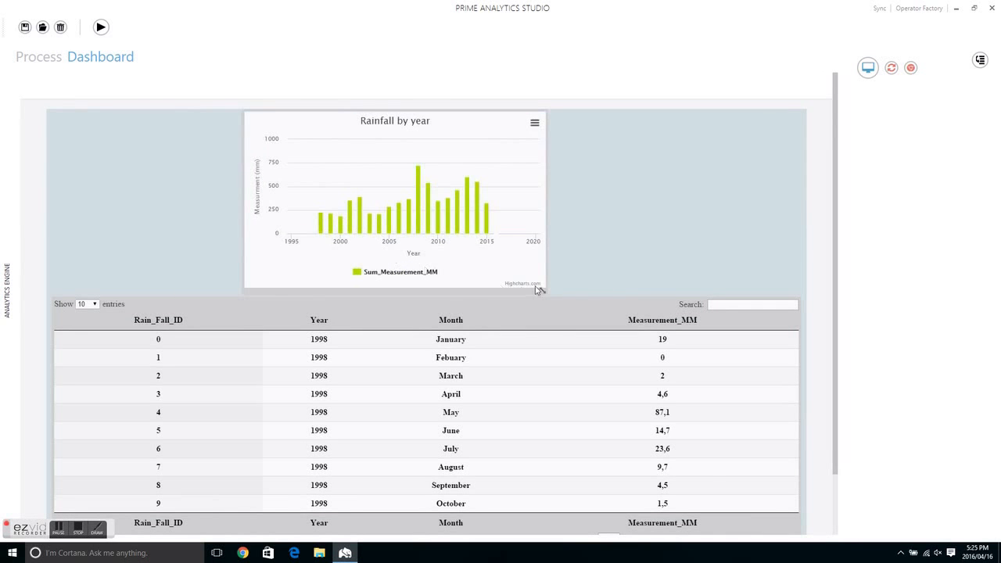
drag(537, 289, 791, 333)
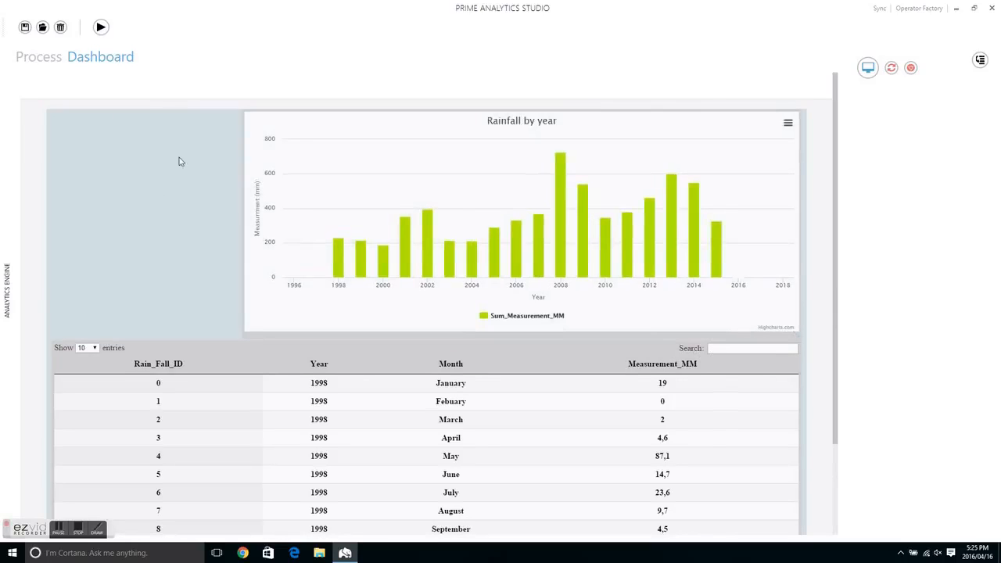
click(867, 68)
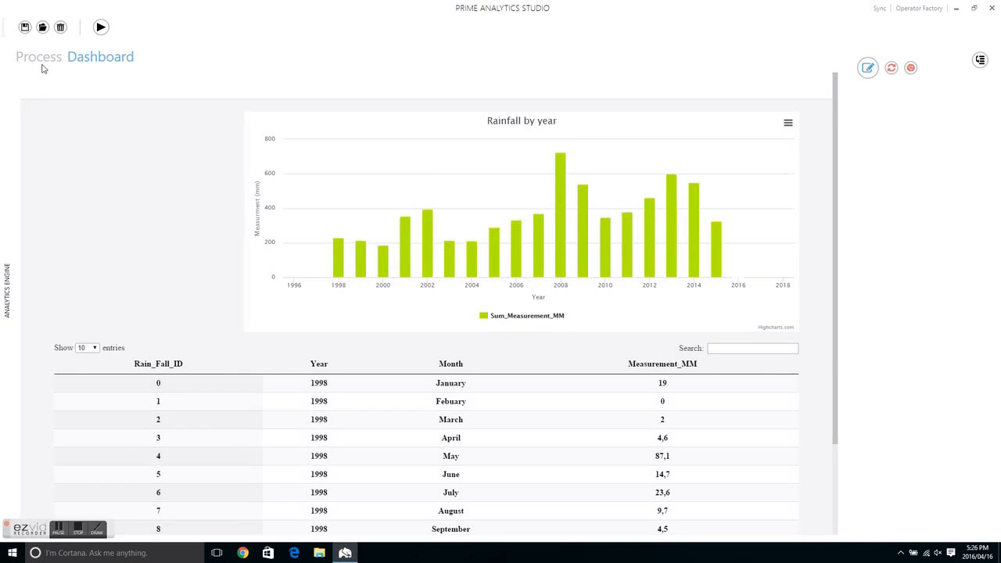
Step: Add a Message dashboard portlet to the process below the Read Excel operator
click(42, 63)
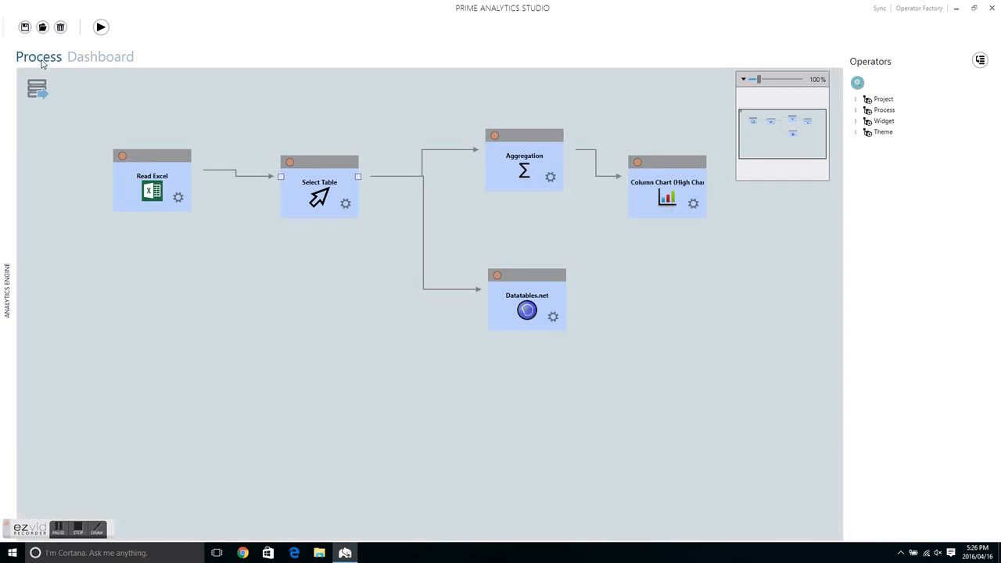
click(858, 84)
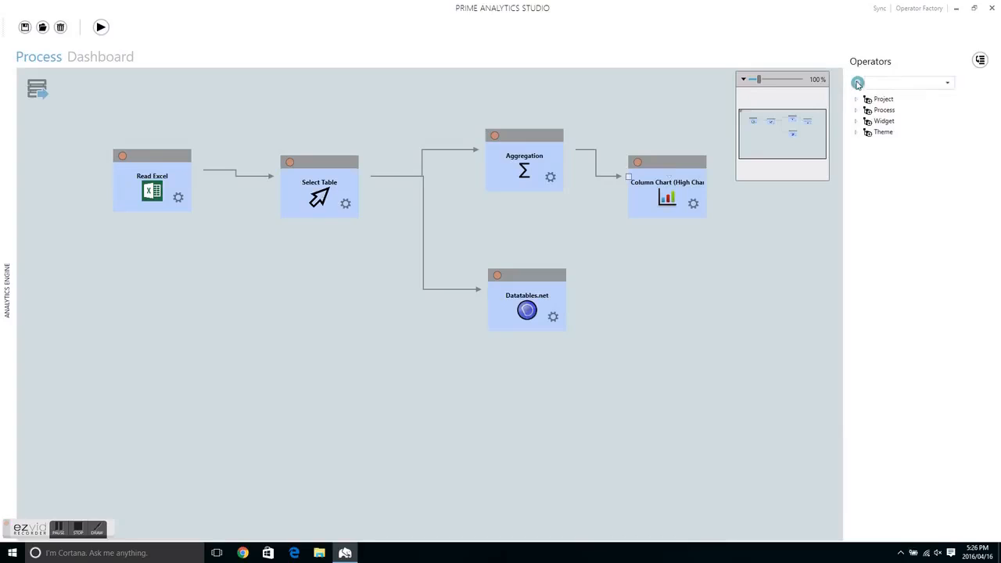
click(883, 83)
text(mes)
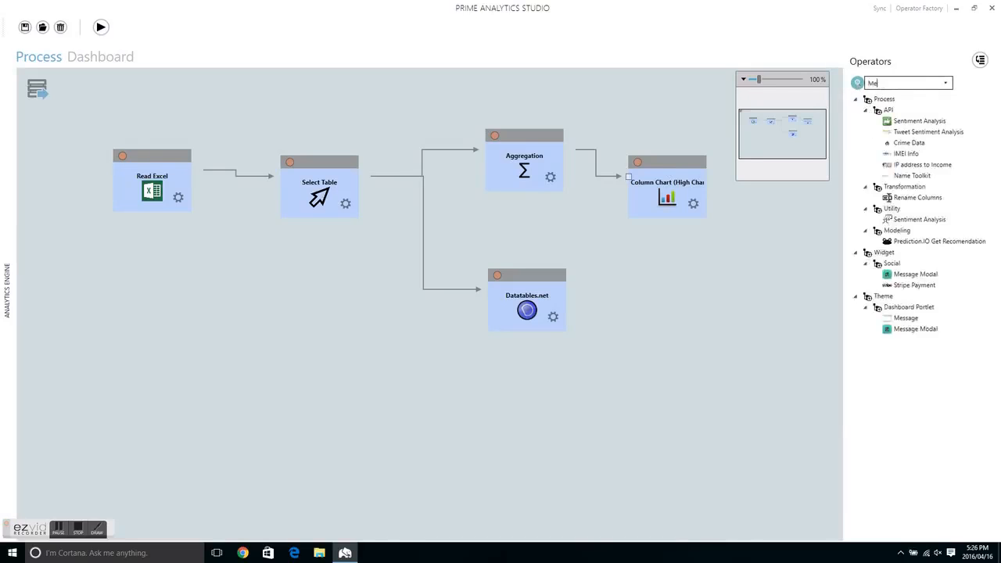
drag(903, 161, 151, 299)
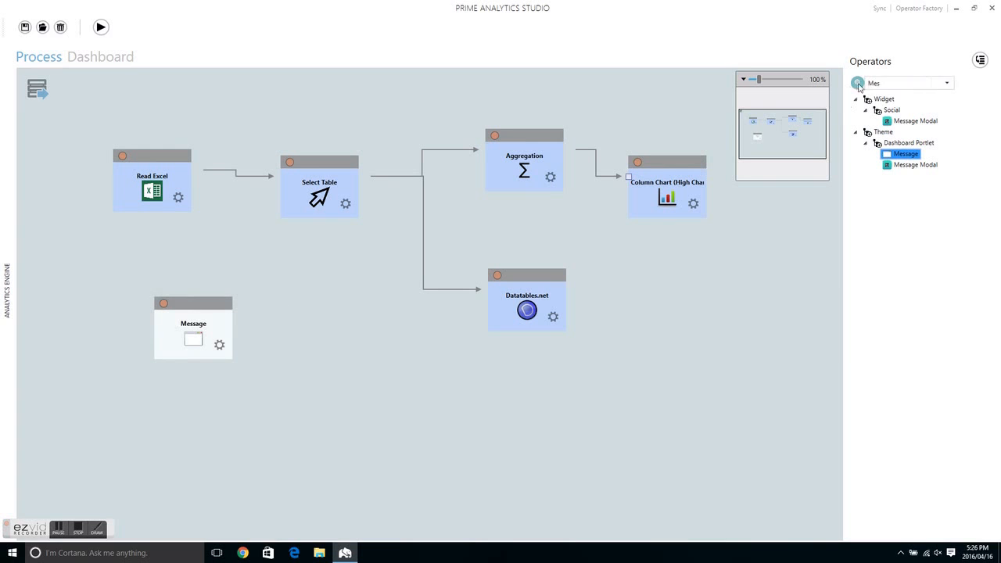
Step: Add a Select2 - Single widget to the process and place it below the Datatables.net operator
click(889, 86)
key(BackSpace)
text(Se)
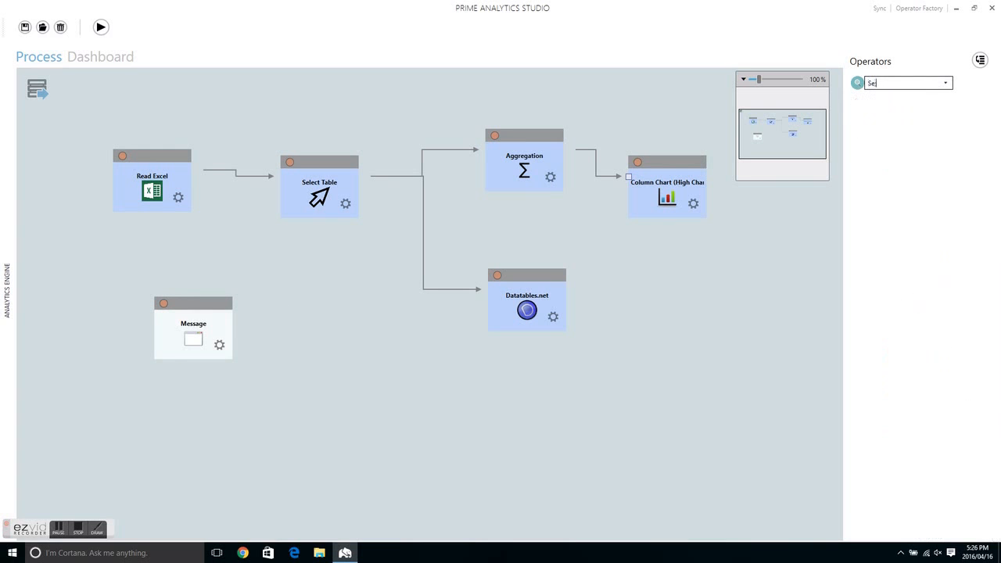
text(lec)
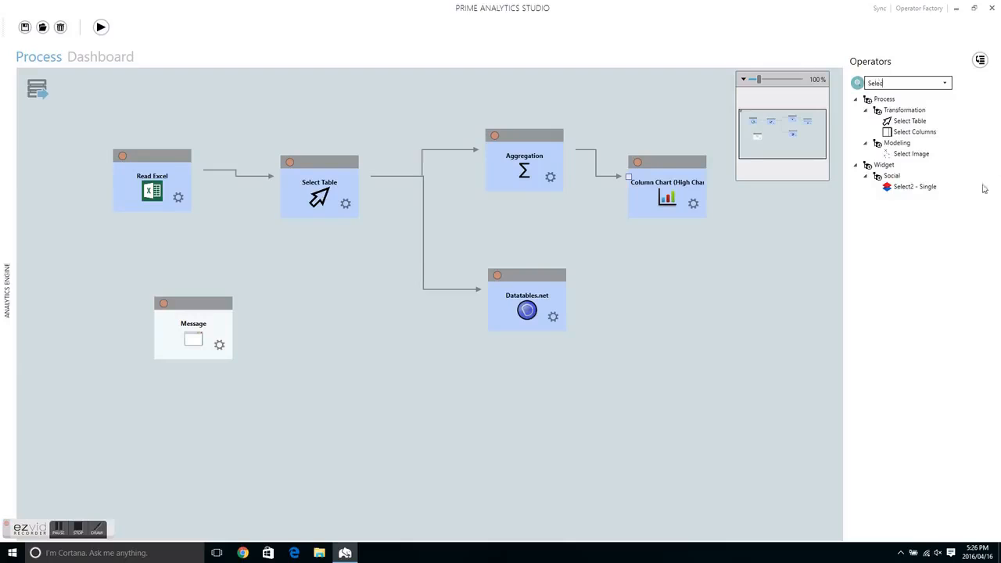
drag(901, 190, 469, 217)
drag(414, 218, 286, 283)
drag(519, 217, 525, 402)
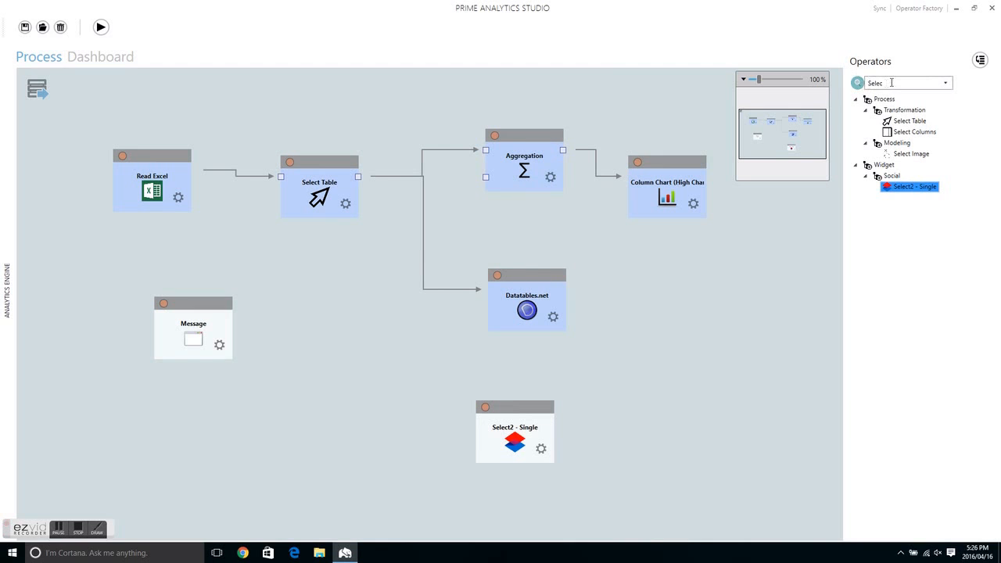
Step: Add a second Aggregation operator beside Select2 - Single and wire it between Select Table and Select2 - Single
click(891, 83)
key(BackSpace)
text(Aggr)
drag(911, 121, 418, 388)
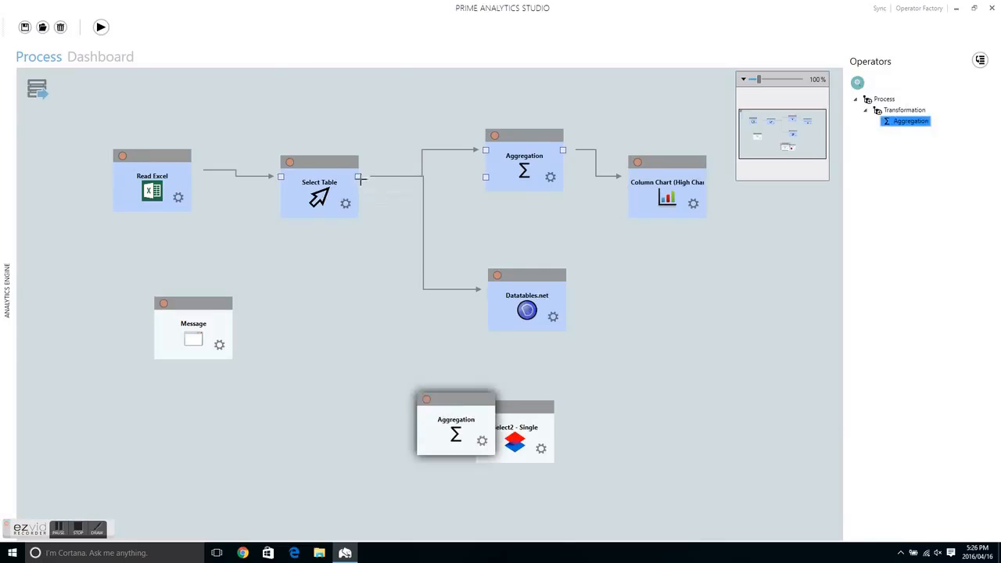
drag(357, 176, 418, 413)
drag(545, 417, 639, 423)
drag(495, 413, 595, 401)
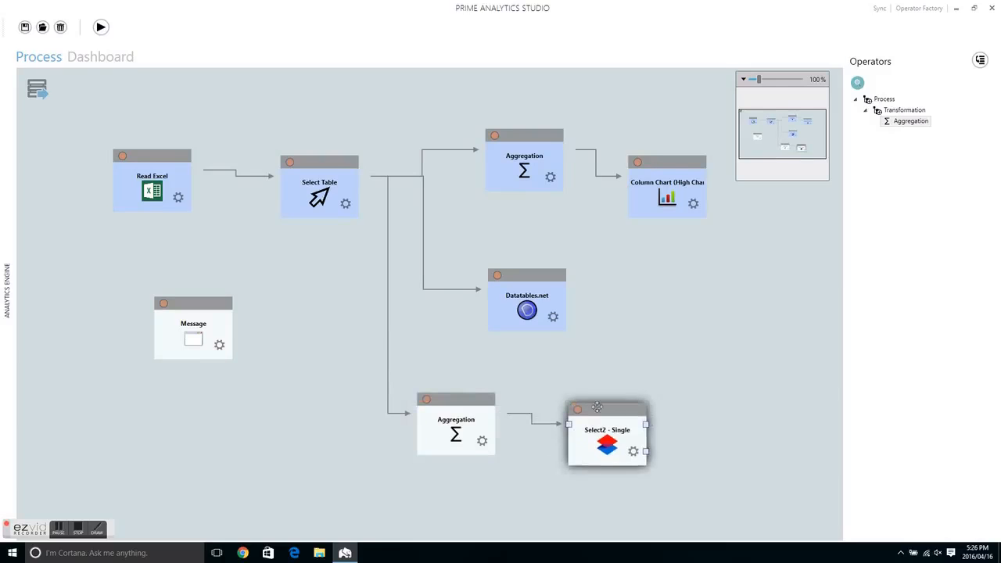
Step: Group the new Aggregation operator by Month and apply its properties
click(631, 438)
click(693, 455)
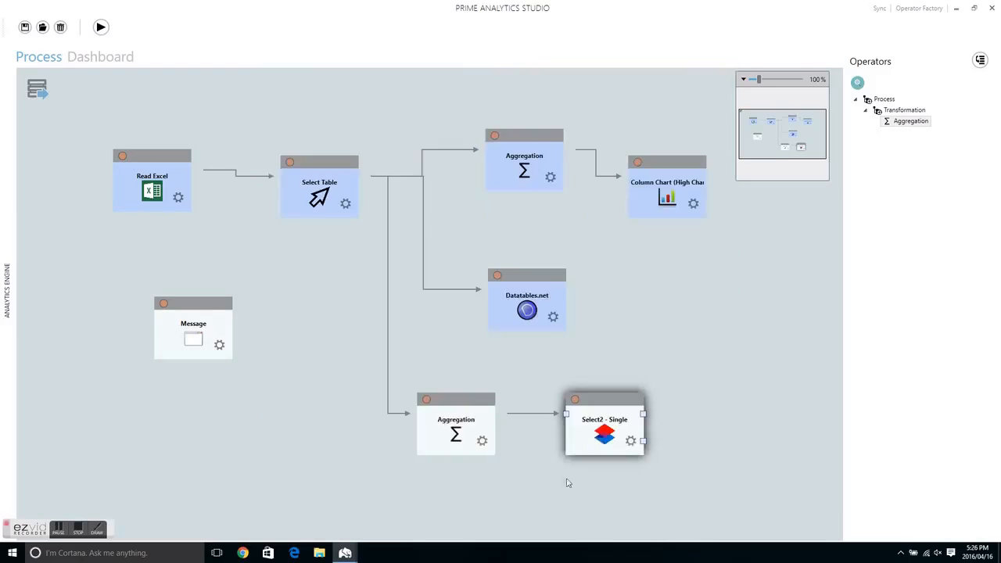
click(482, 447)
click(542, 252)
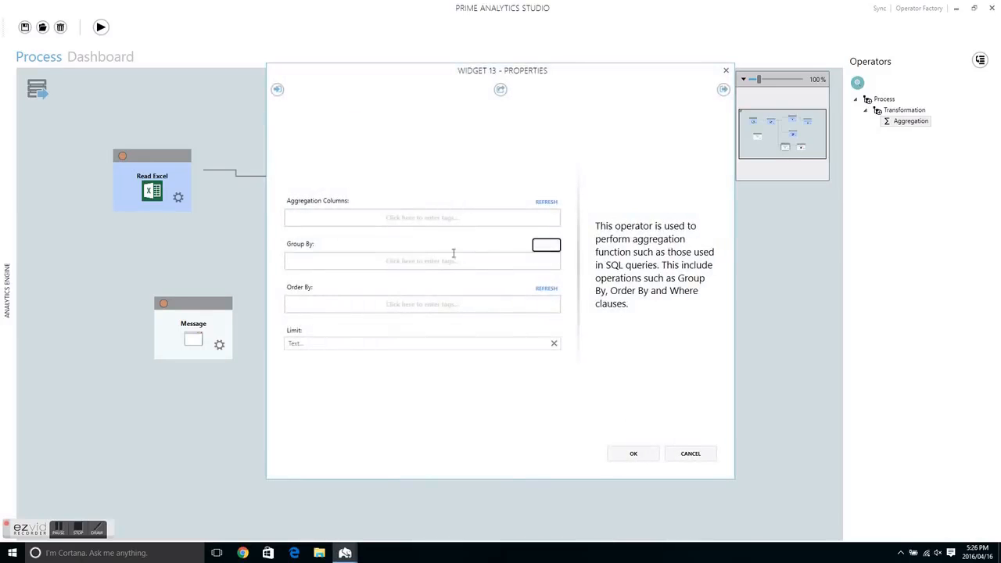
click(305, 260)
text(mo)
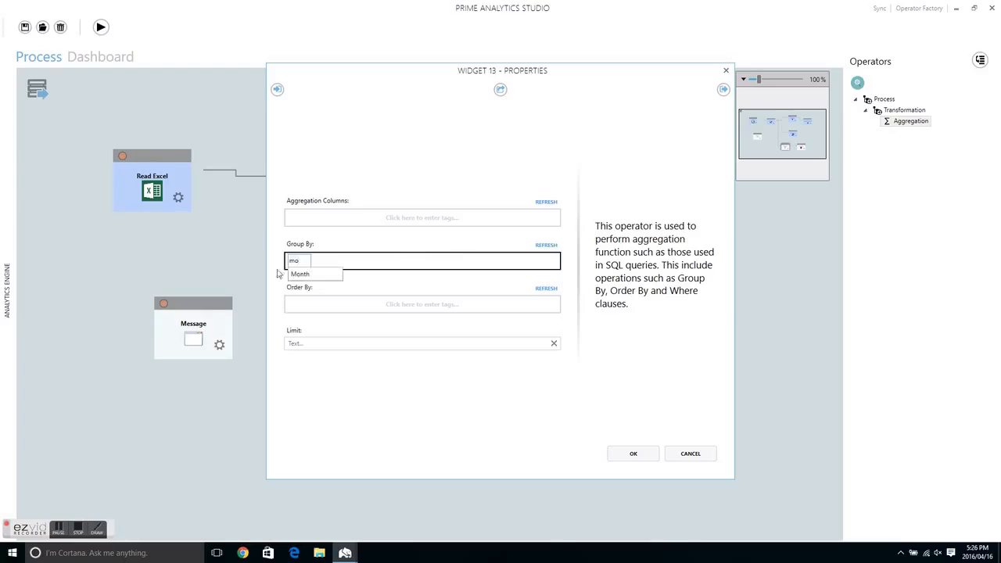
click(311, 275)
click(634, 454)
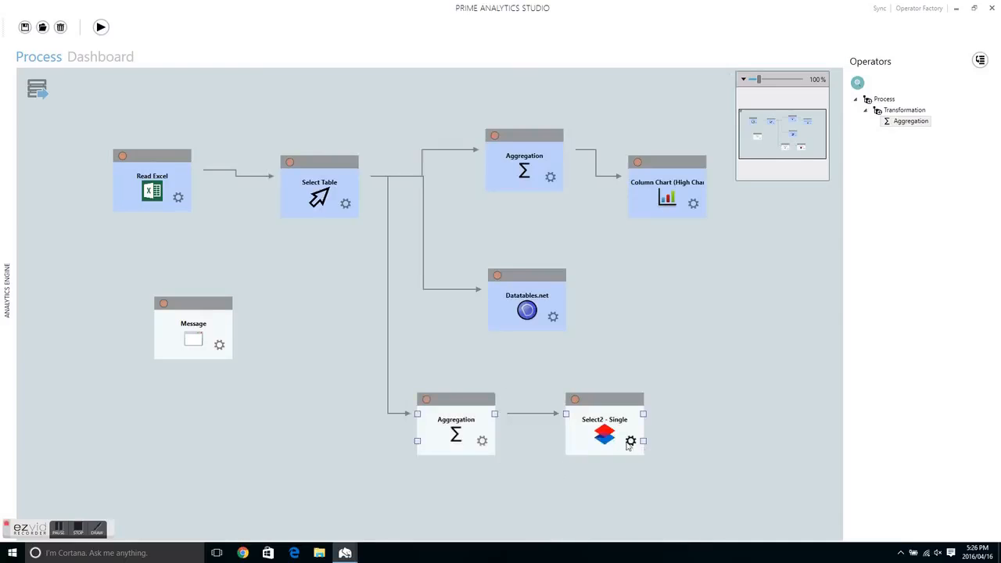
Step: Set both the value column and text column of Select2 - Single to Month, and title it "Month:"
click(630, 443)
click(546, 228)
click(546, 241)
click(546, 255)
click(546, 269)
click(545, 282)
click(305, 297)
click(384, 319)
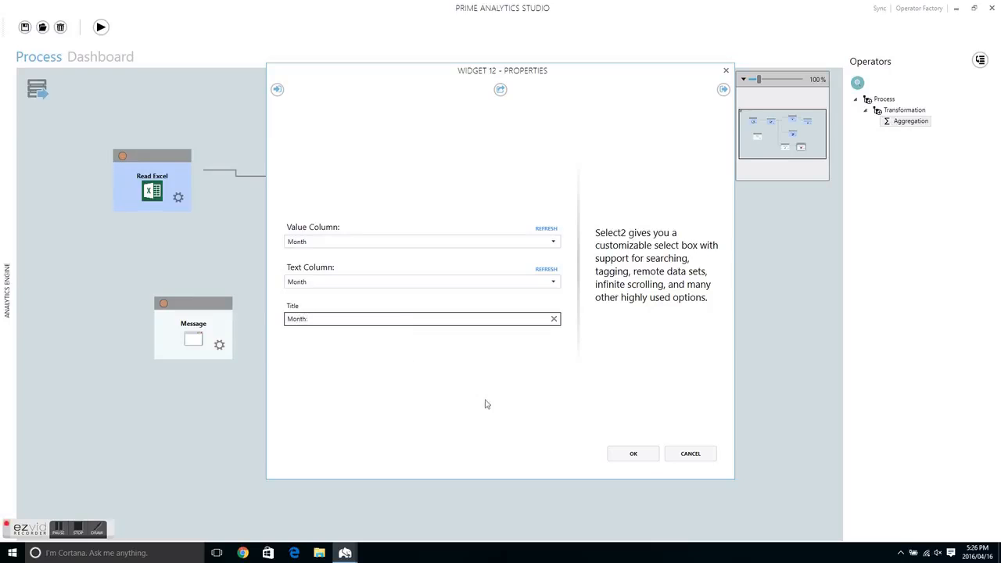
text(Month)
click(631, 453)
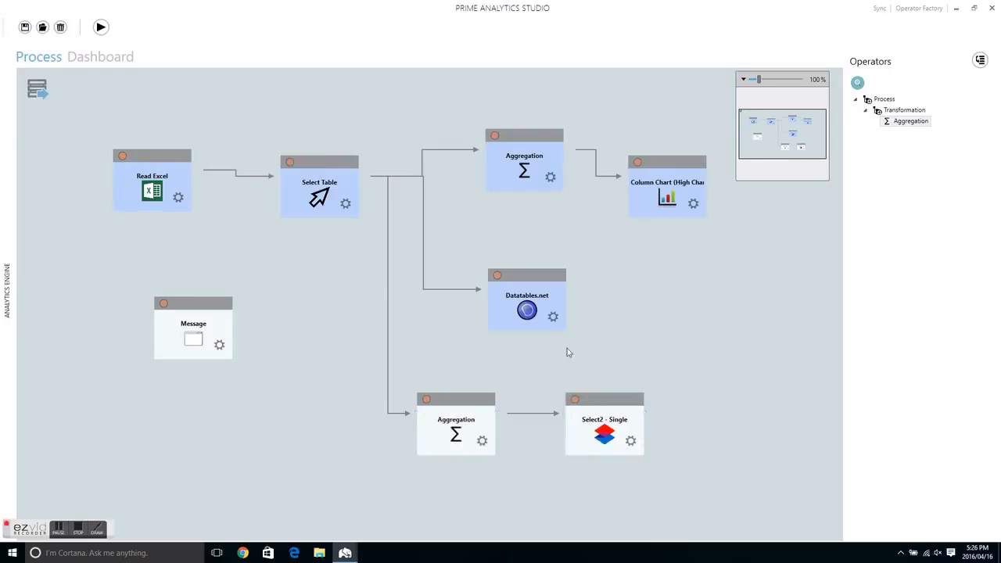
Step: Give the Message portlet the header "Rainfall Overview" and the description "Rainfall for the de kloof region"
click(488, 380)
click(219, 345)
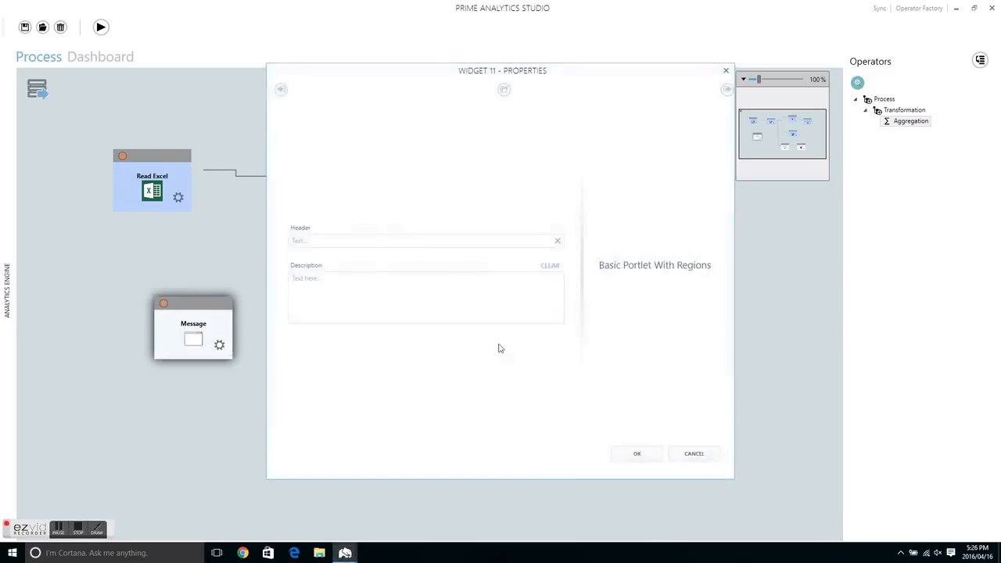
click(344, 240)
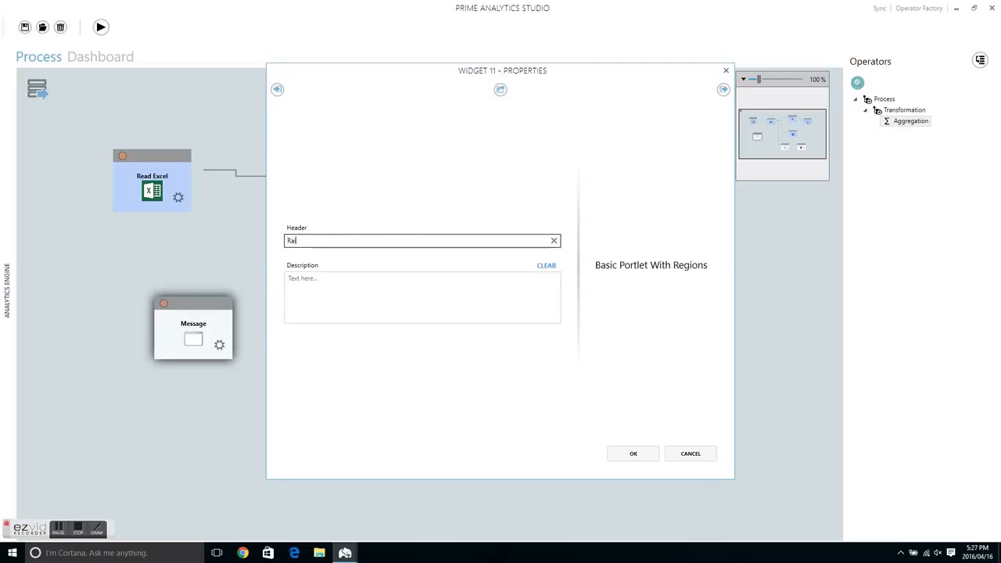
text(Rainfall Ou)
click(349, 284)
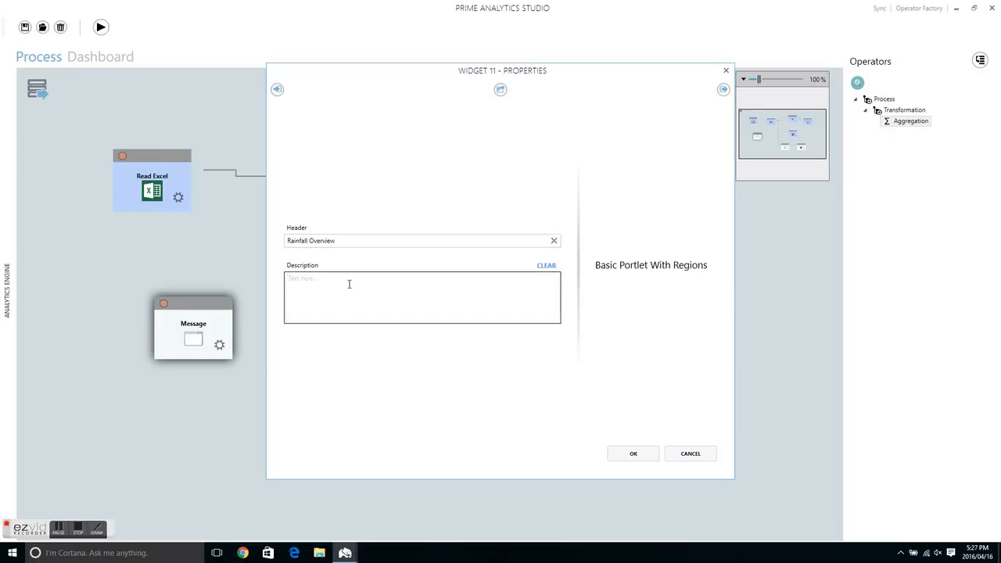
text(Rai)
text(k)
click(634, 453)
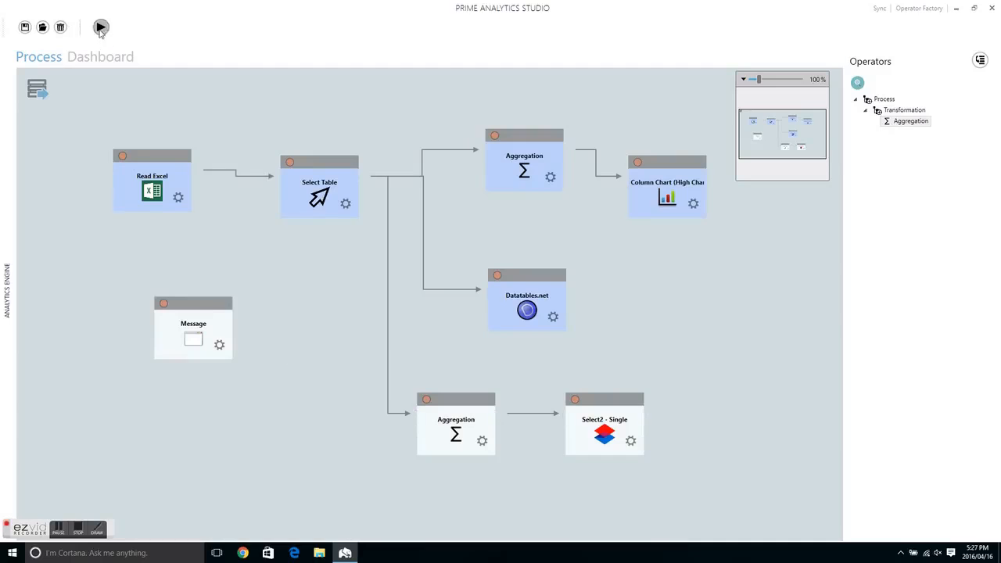
Step: Run the process, and in the editable dashboard shrink the Month selector and move it into the gap beside the rainfall chart
click(100, 28)
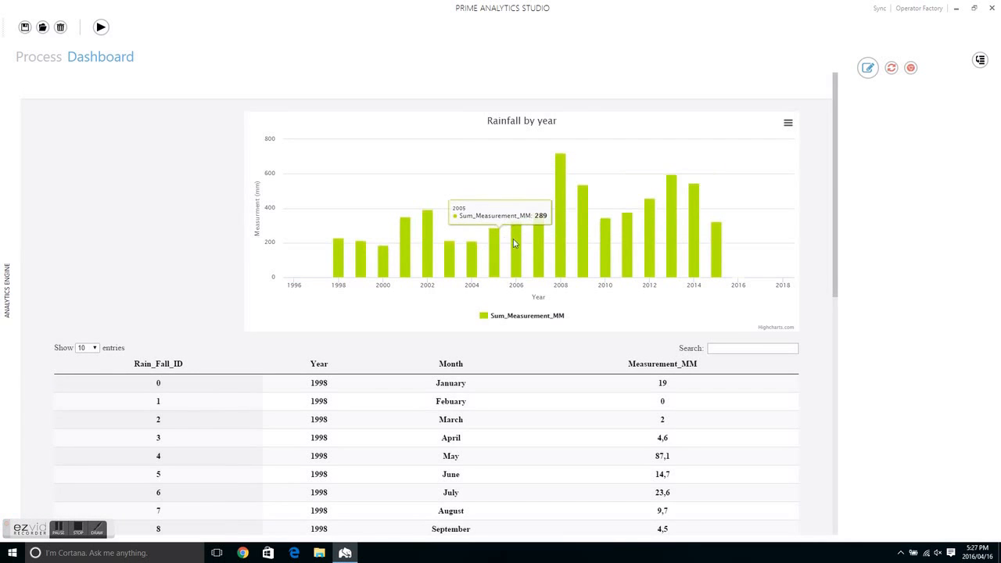
drag(835, 180, 846, 413)
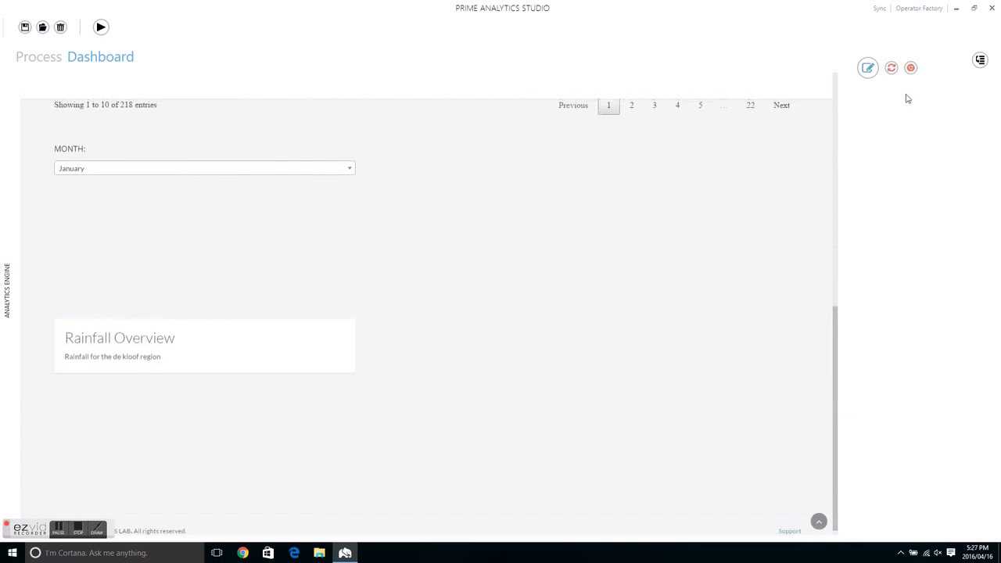
click(869, 69)
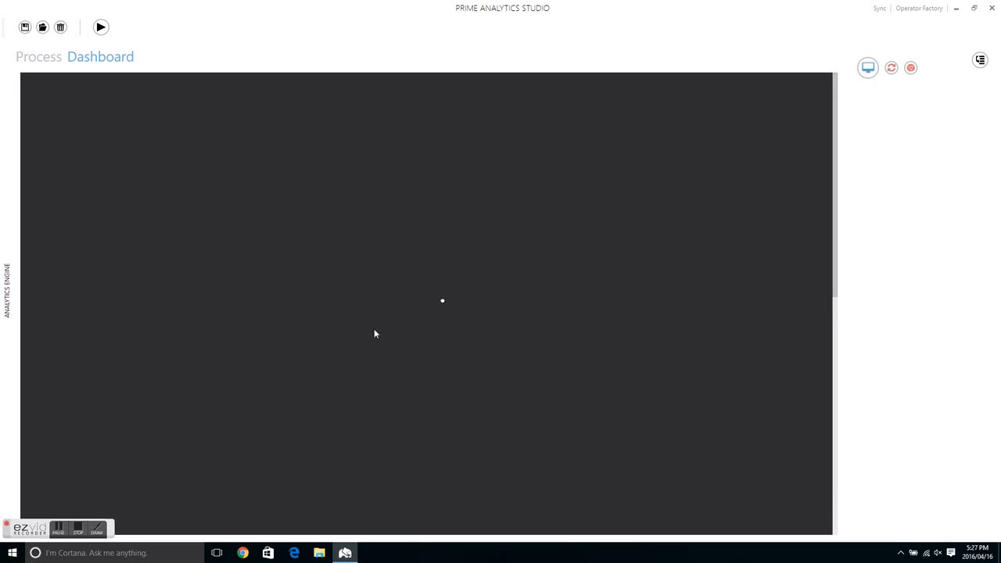
scroll(318, 352, down, 8)
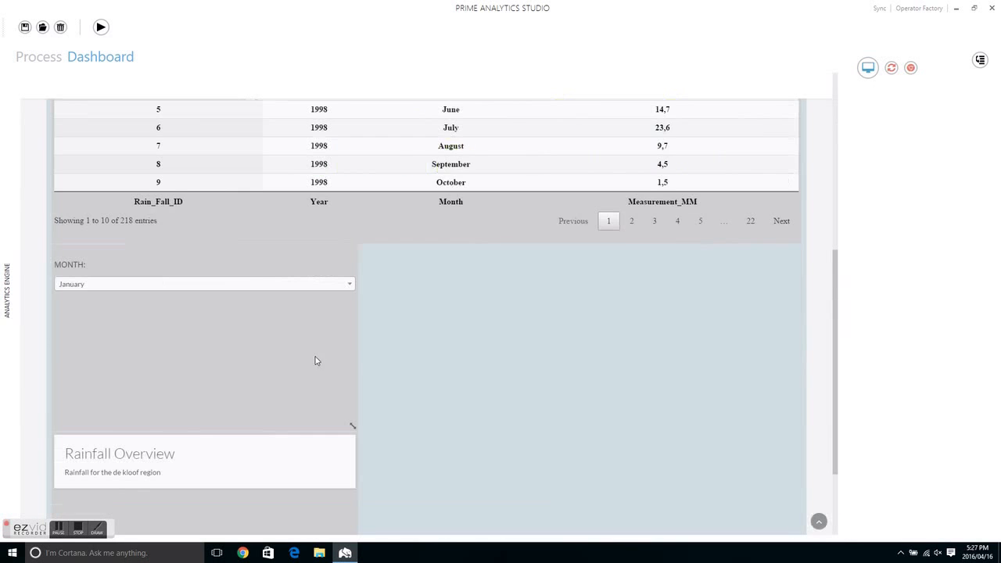
drag(328, 289, 230, 385)
drag(175, 346, 192, 77)
Step: Narrow the Rainfall Overview message and place it above the shortened Month selector, finishing the layout editing
drag(355, 491, 284, 551)
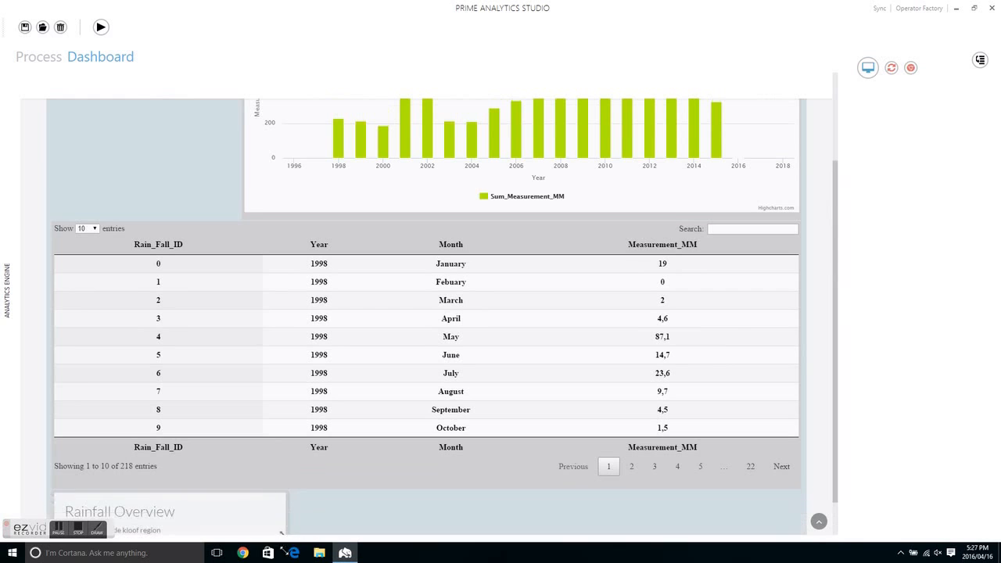
drag(269, 512, 238, 199)
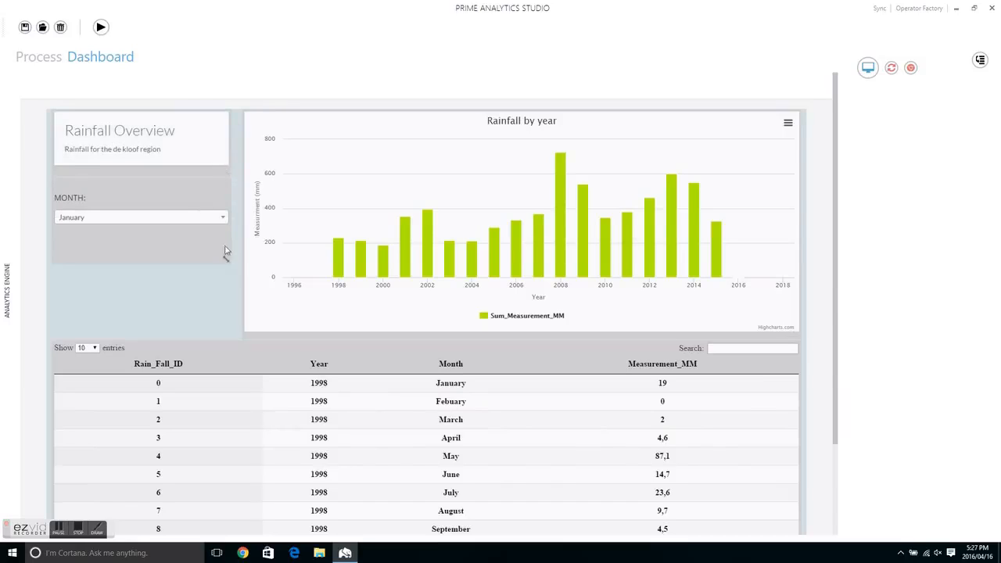
drag(225, 256, 222, 232)
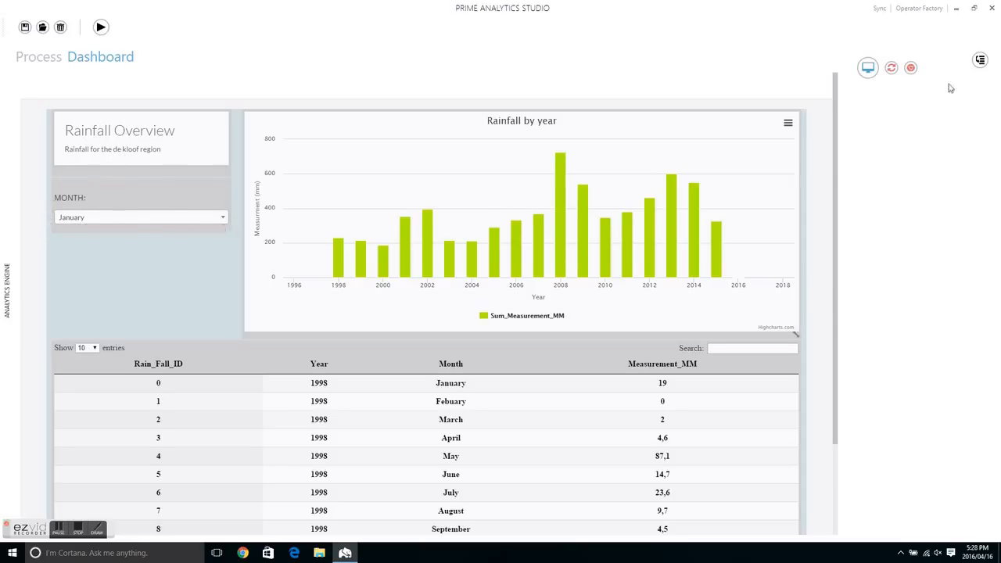
click(870, 68)
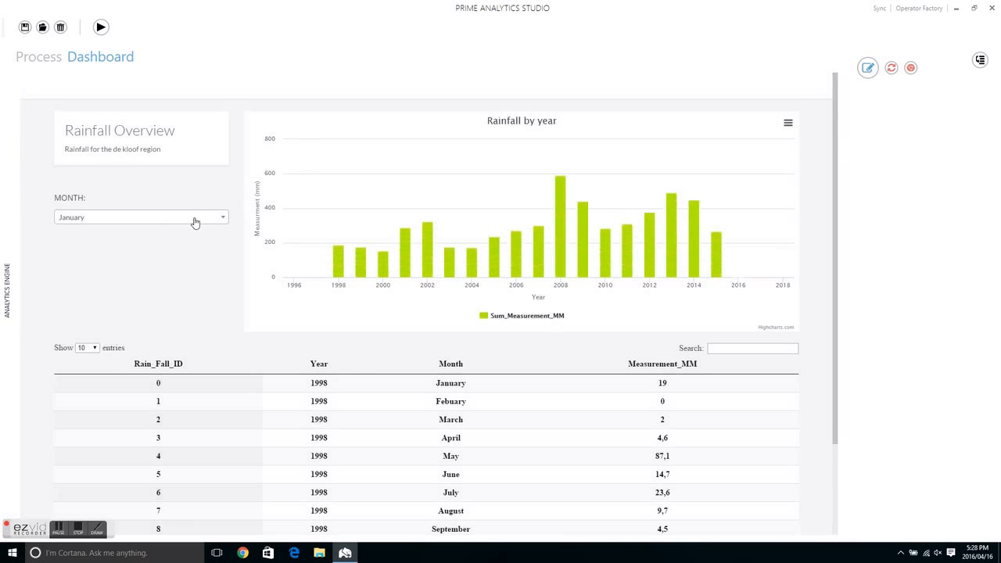
Step: Try the Month selector on the dashboard by choosing Febuary and April
click(195, 218)
click(90, 273)
click(192, 219)
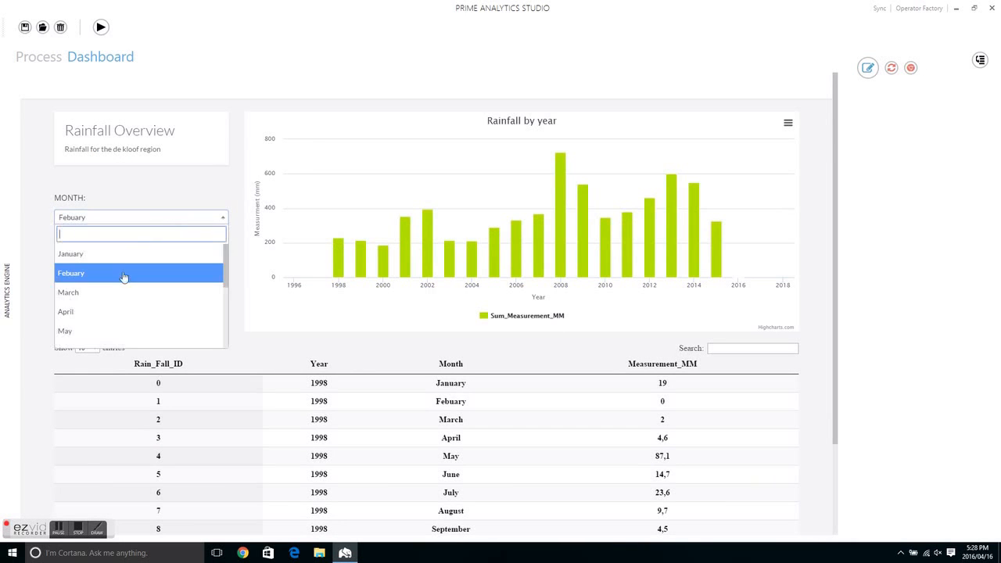
click(90, 312)
click(144, 222)
click(154, 214)
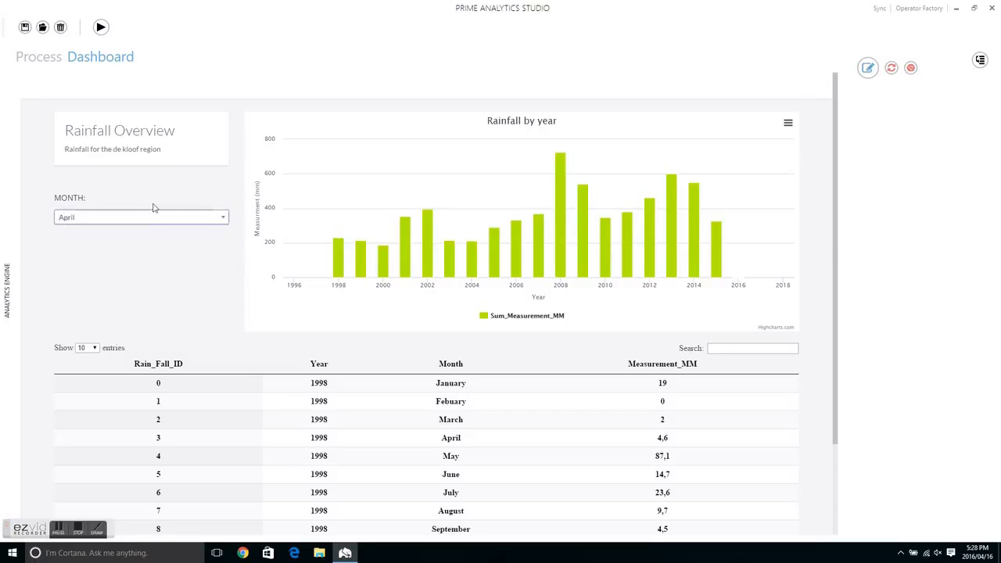
Step: Connect the Select2 - Single output to the chart Aggregation's Filters : Query input, and tidy the Datatables.net and Column Chart positions
click(39, 58)
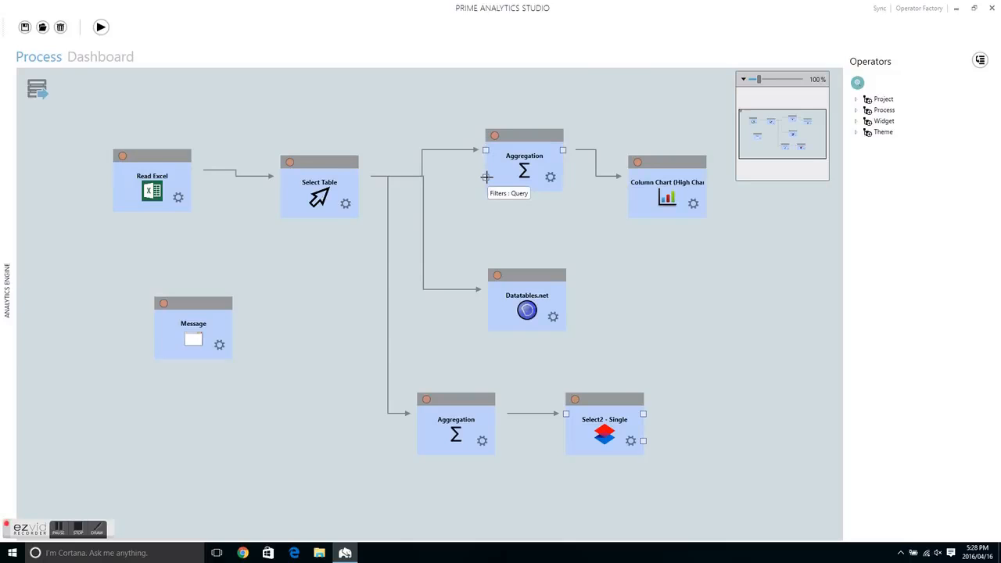
drag(643, 413, 482, 181)
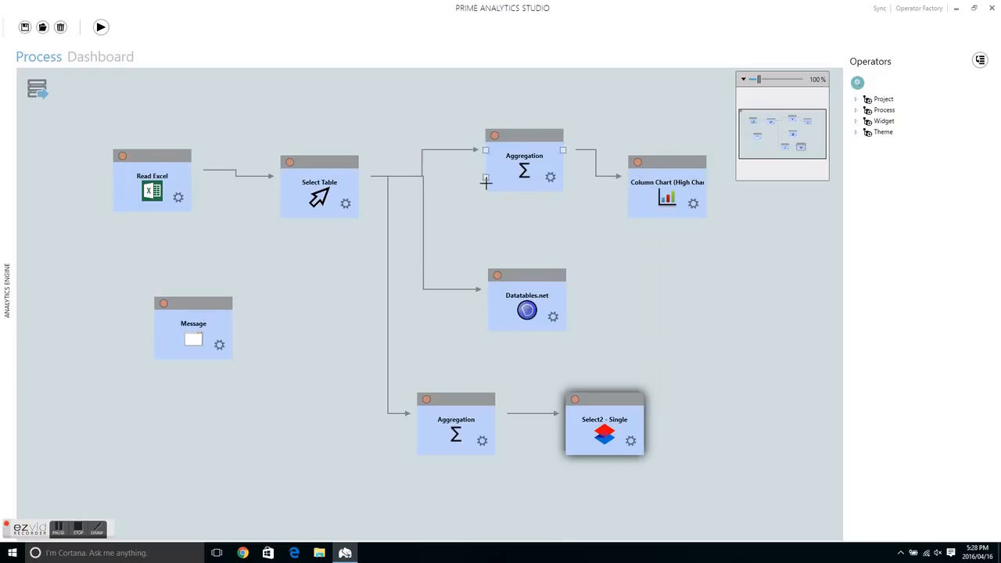
drag(642, 418, 485, 177)
drag(525, 277, 524, 221)
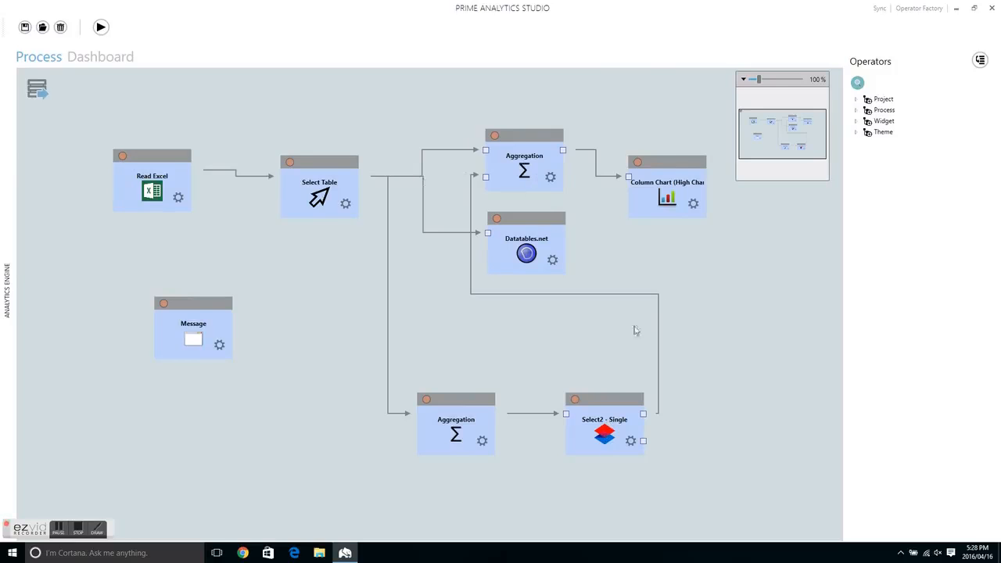
drag(669, 165, 675, 139)
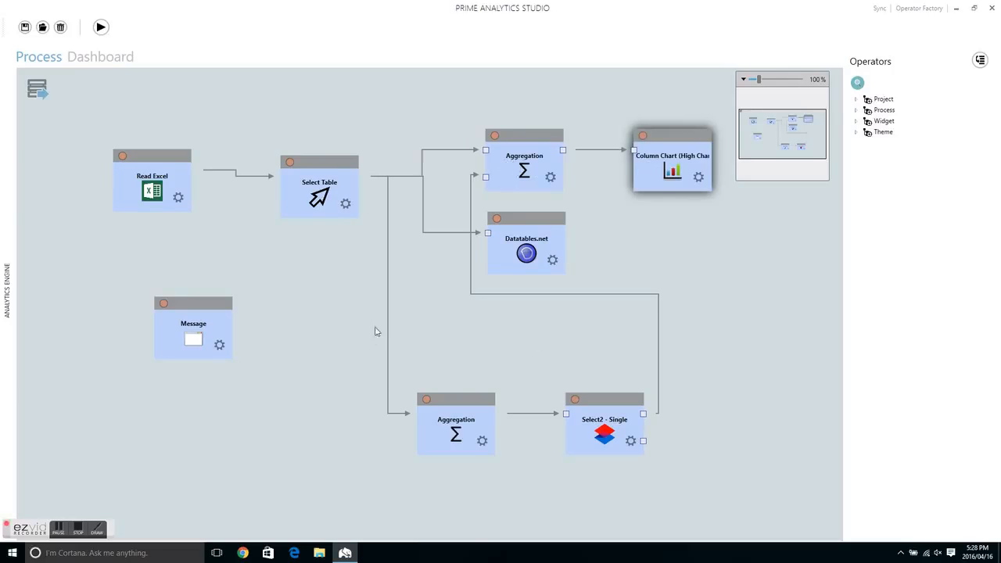
Step: Run the process and filter the rainfall chart by October, December and September with the Month selector
click(100, 26)
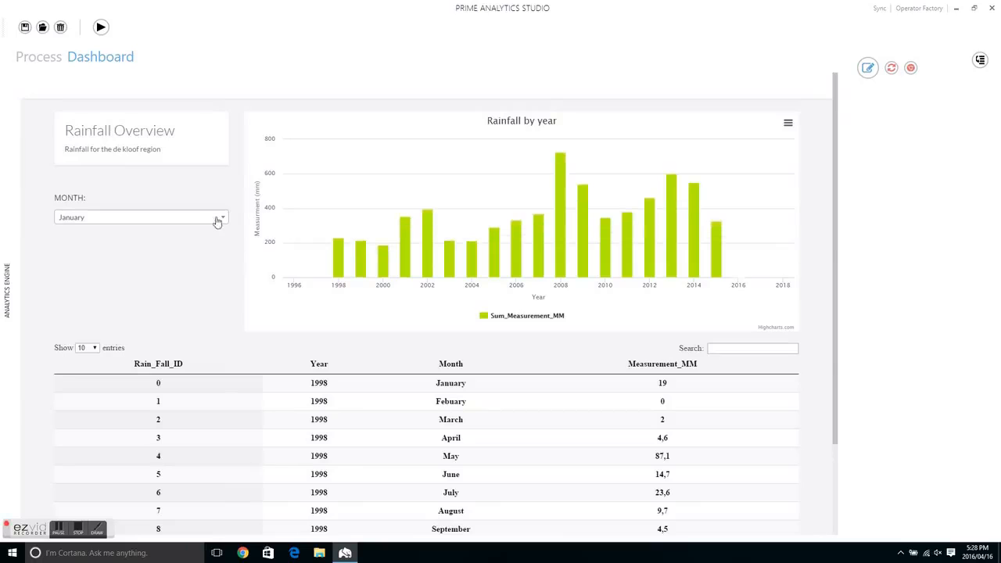
click(217, 221)
scroll(123, 305, down, 3)
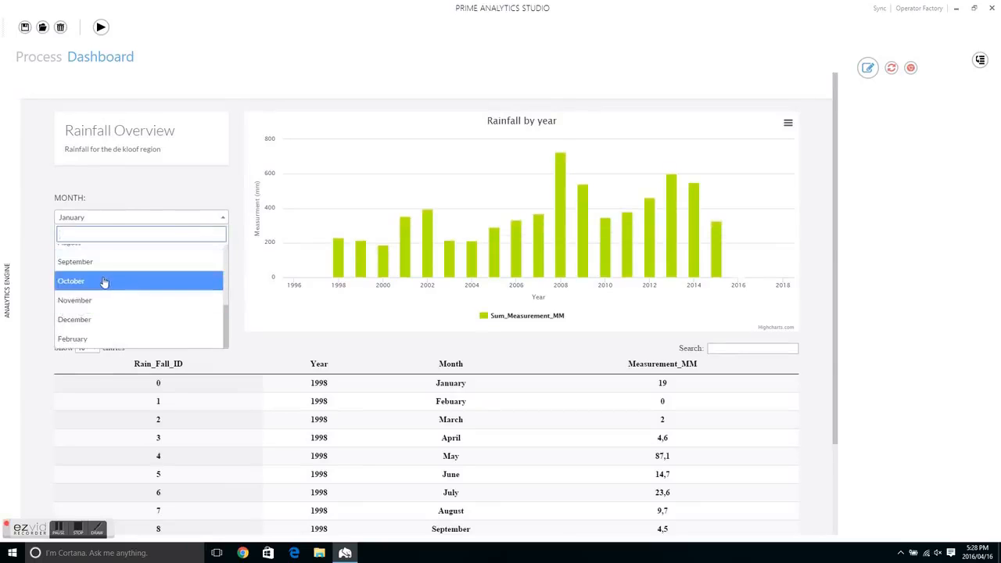
click(104, 281)
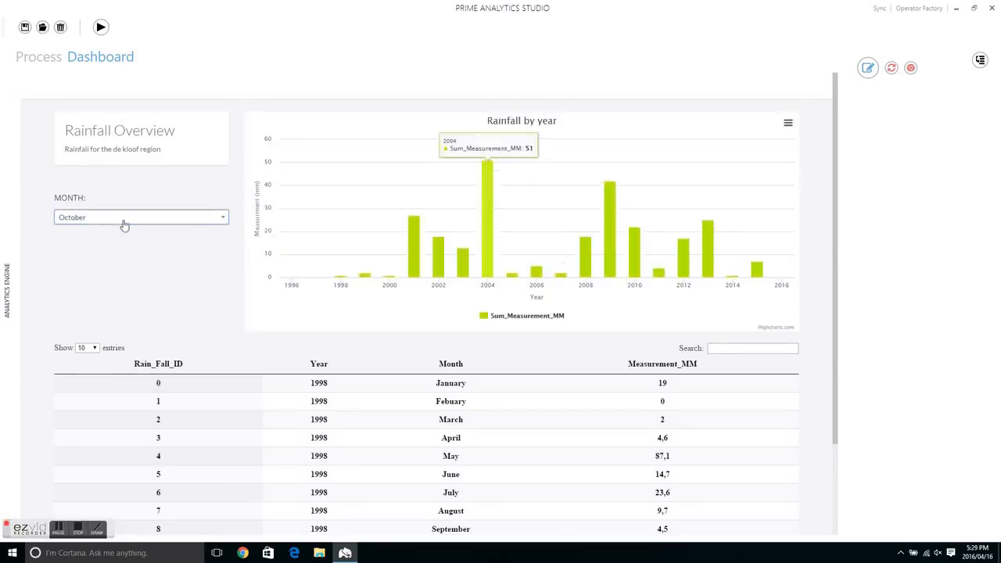
click(117, 226)
click(106, 328)
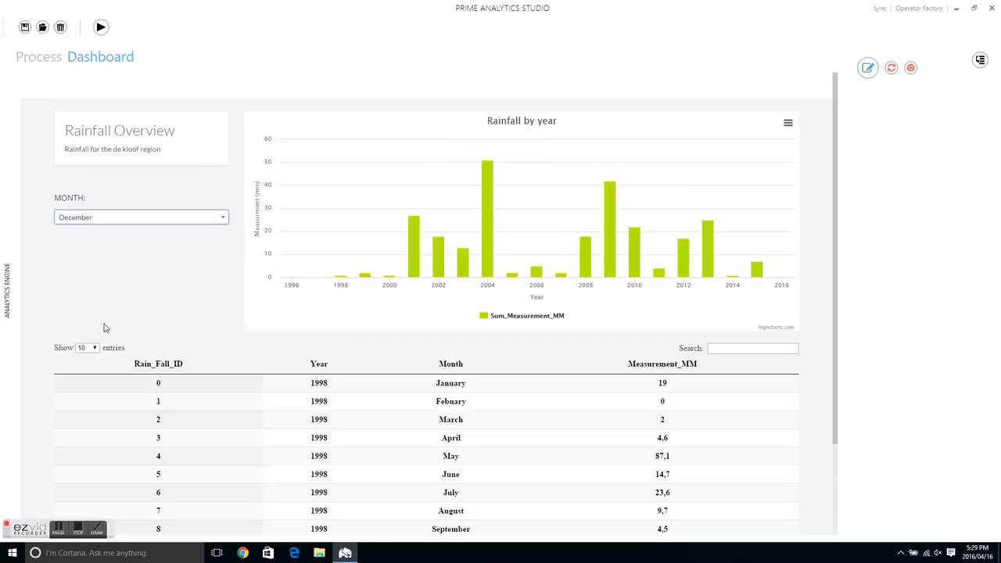
click(203, 220)
click(108, 260)
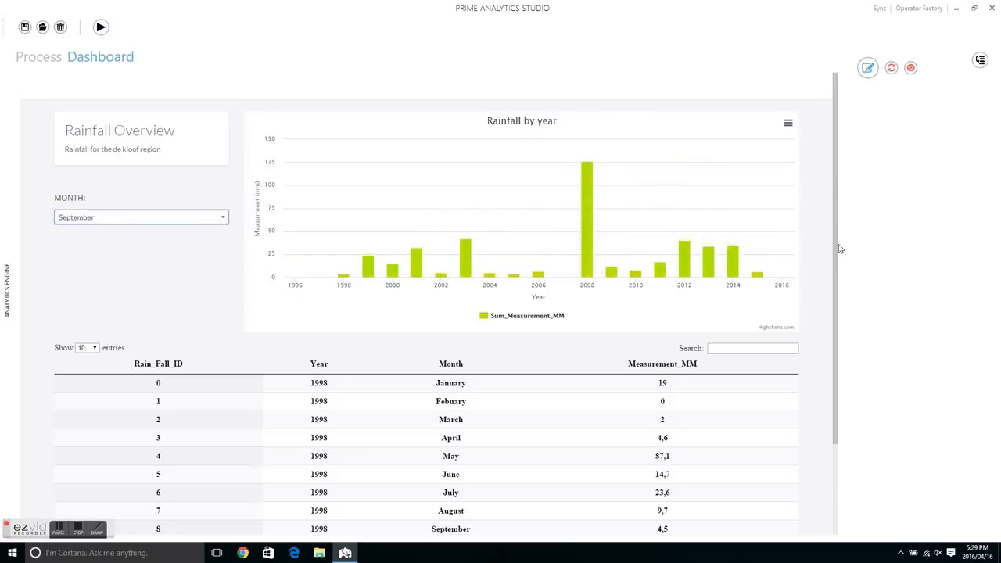
Step: Open the dashboard in the web browser and filter its rainfall chart by November
drag(837, 273, 871, 163)
click(911, 69)
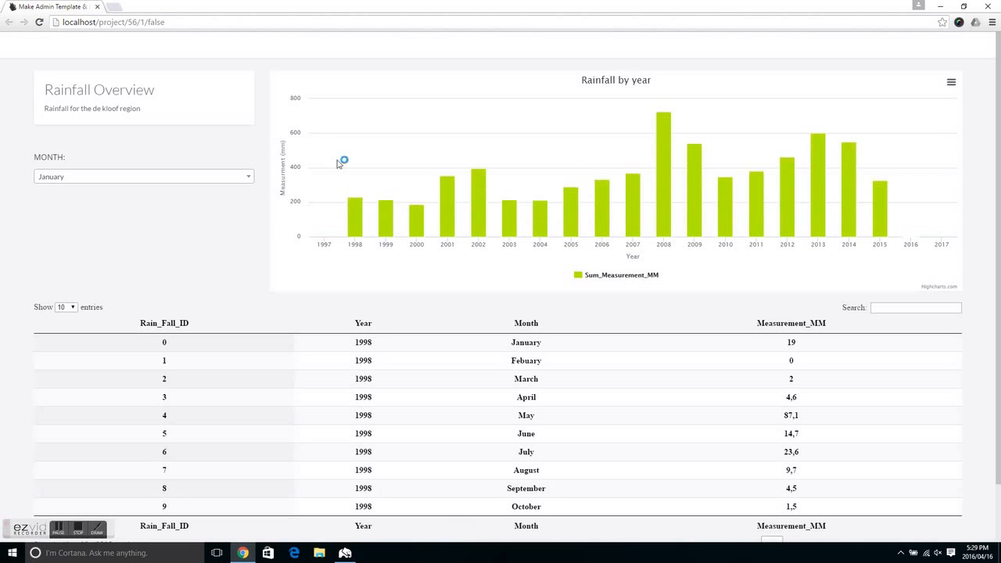
click(183, 179)
scroll(156, 251, down, 2)
click(94, 259)
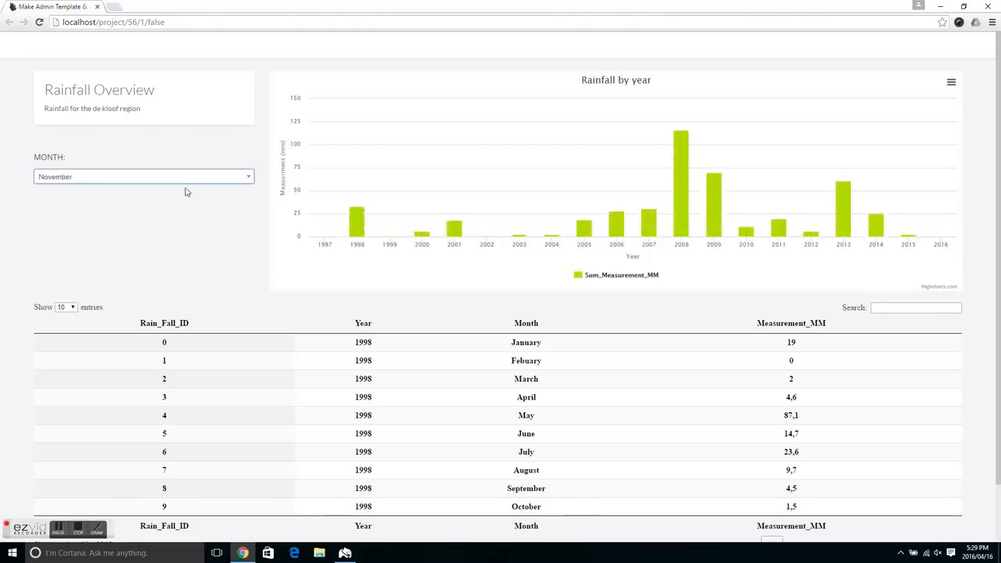
Step: Filter the rainfall chart by October in the Month selector and reopen the Rain page to reload the dashboard
click(186, 179)
click(108, 248)
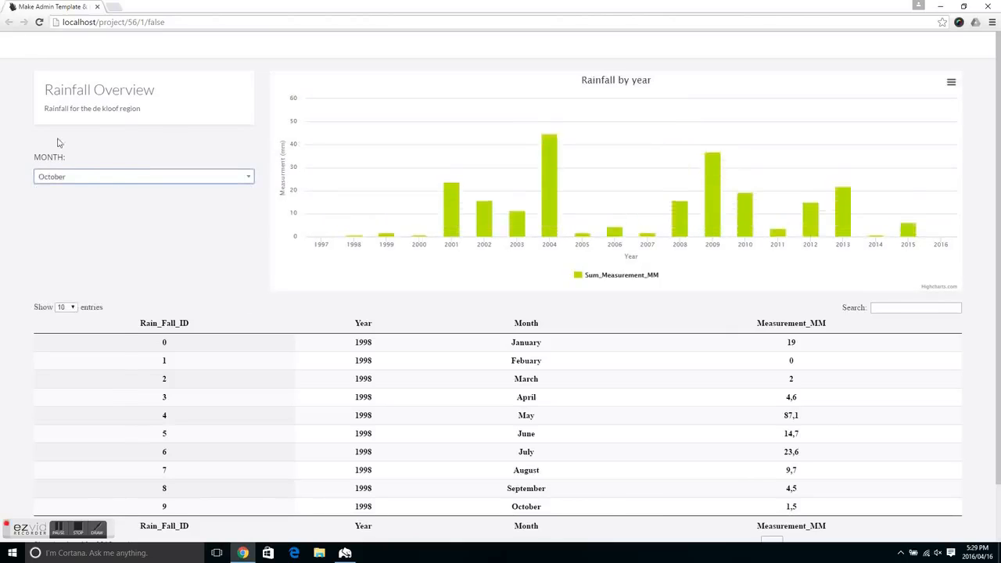
mouse_move(12, 140)
click(15, 118)
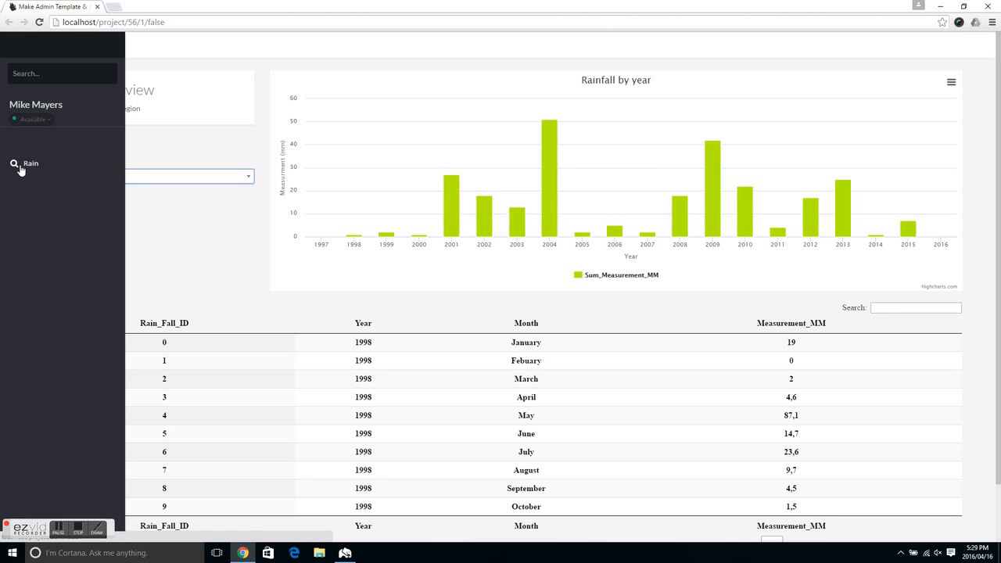
click(26, 165)
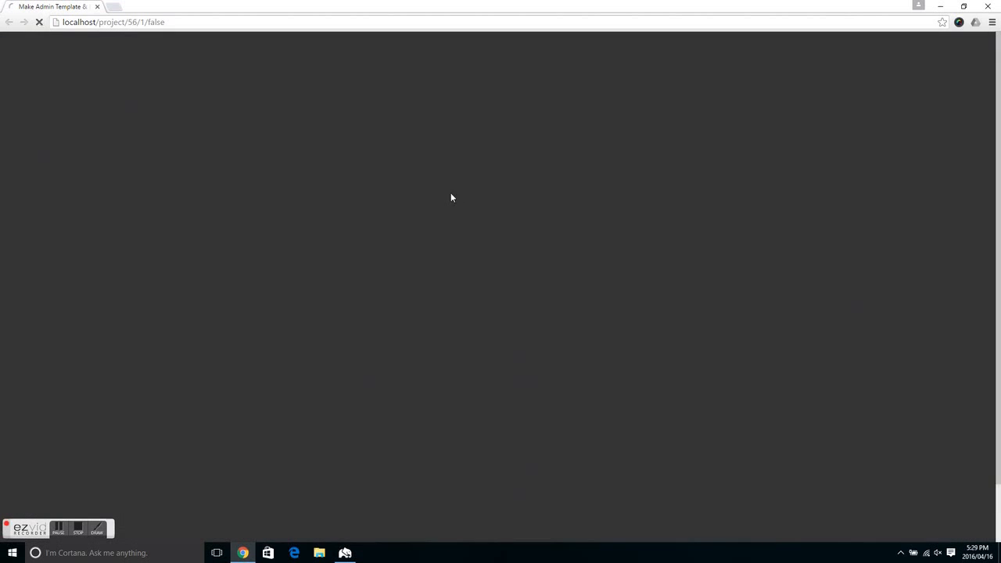
scroll(224, 248, down, 1)
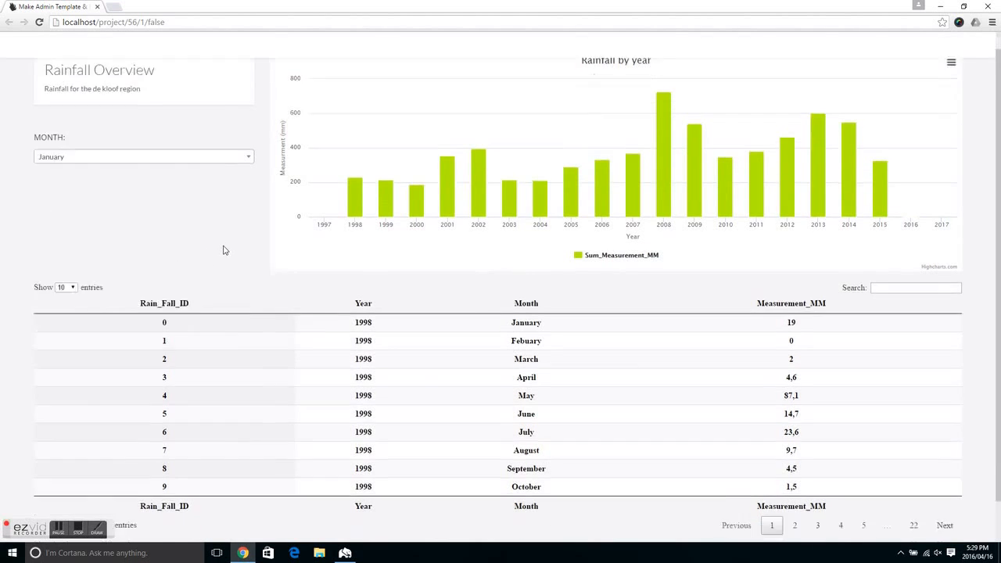
scroll(197, 238, up, 1)
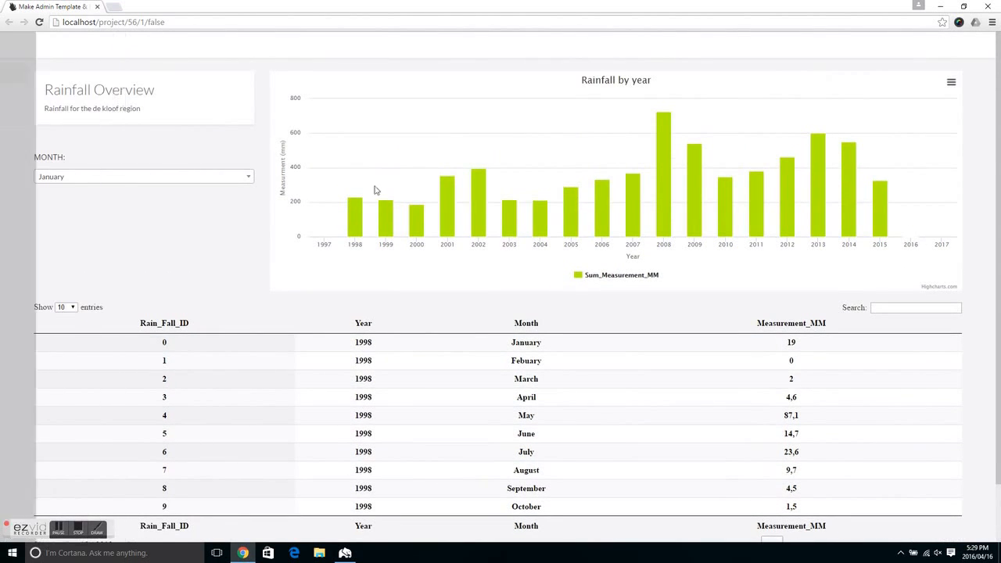
Step: Page through the rainfall data table to its fourth page of entries
scroll(312, 375, down, 1)
click(795, 480)
click(818, 480)
click(840, 479)
scroll(264, 308, up, 1)
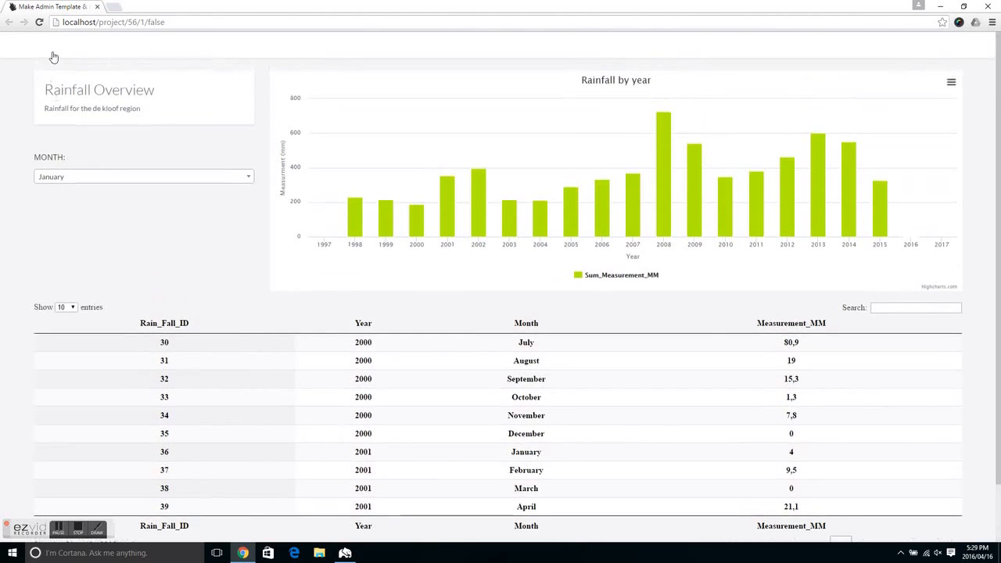
Step: Replace localhost in the dashboard's web address with supportprimeanalyticsio.primeanalytics.io and load the page
drag(95, 22, 61, 32)
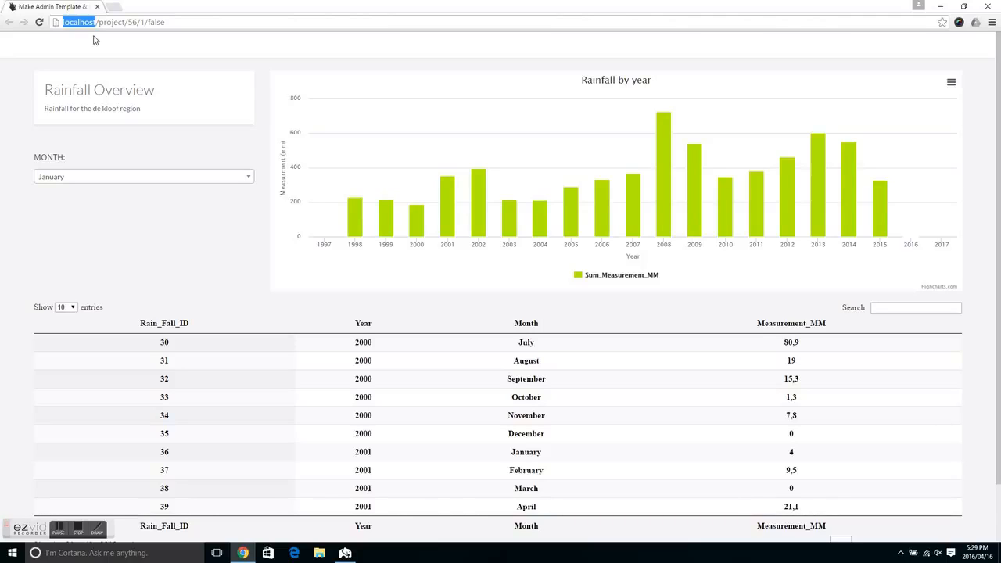
text(su)
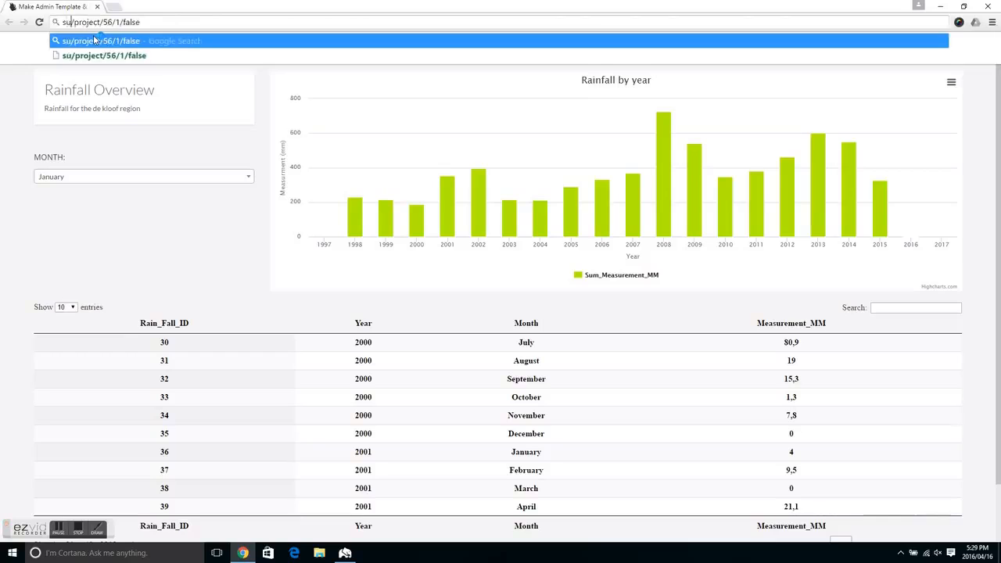
text(ppo)
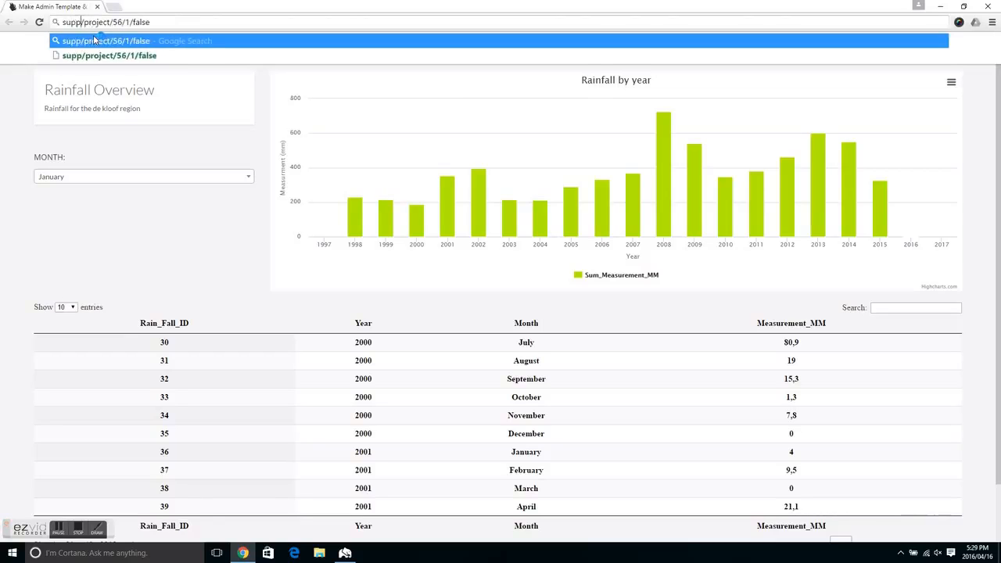
text(rt)
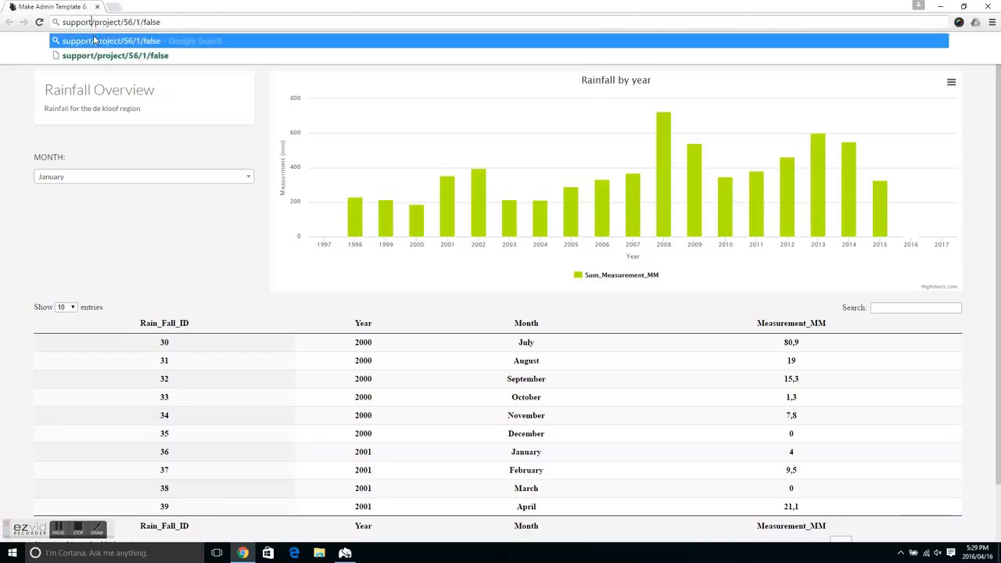
text(pr)
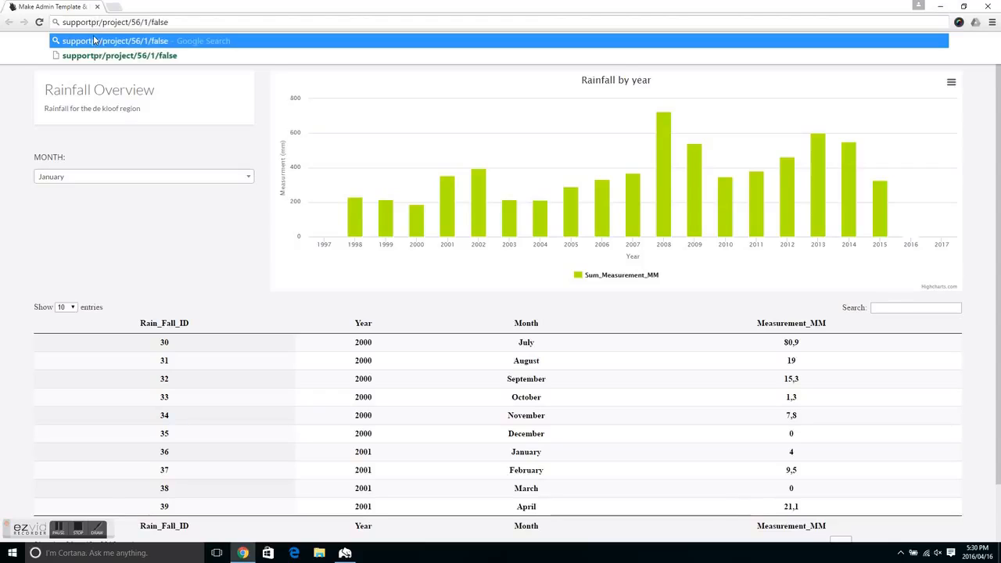
text(imeana)
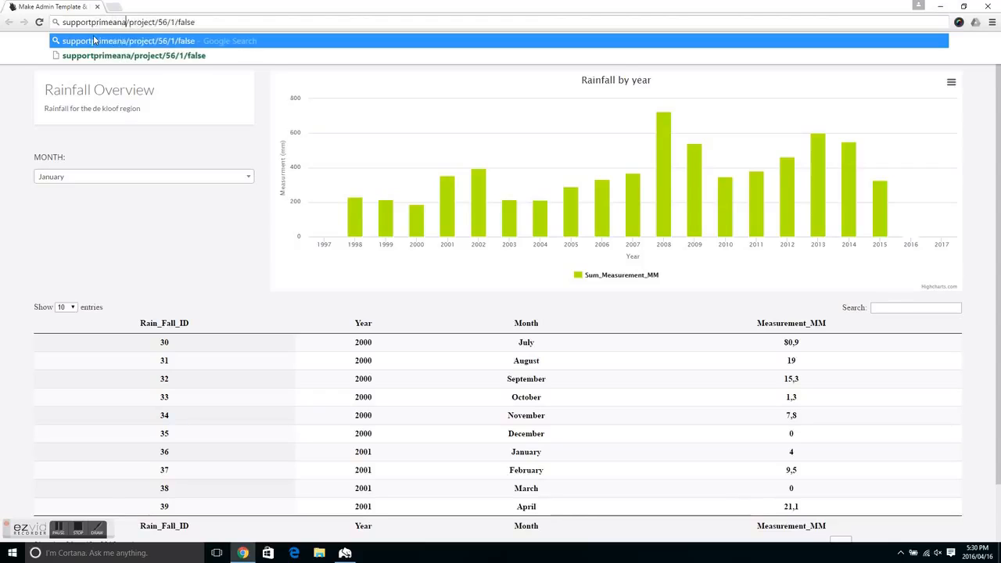
text(lytics)
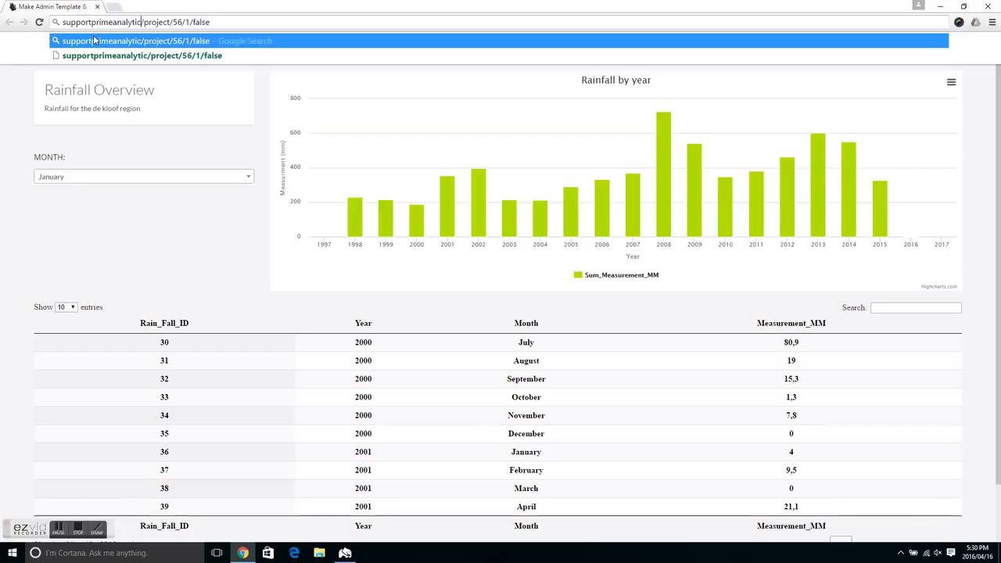
text(io)
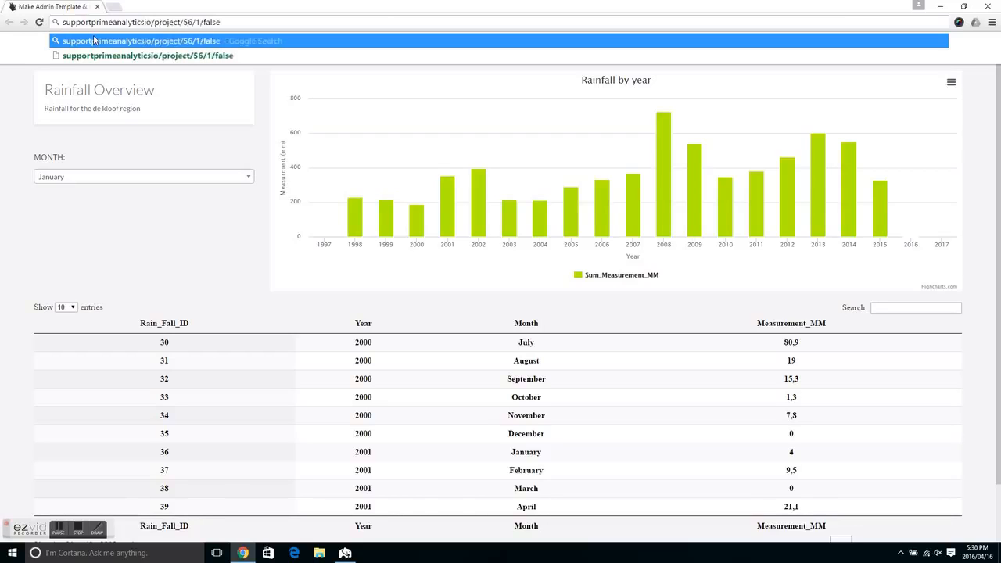
text(.primeanalytics.io)
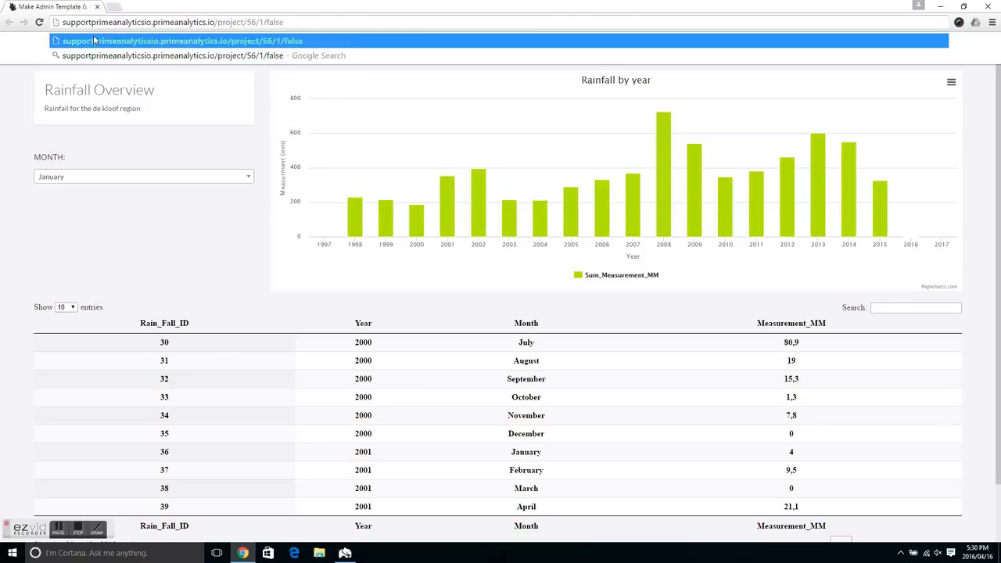
key(Return)
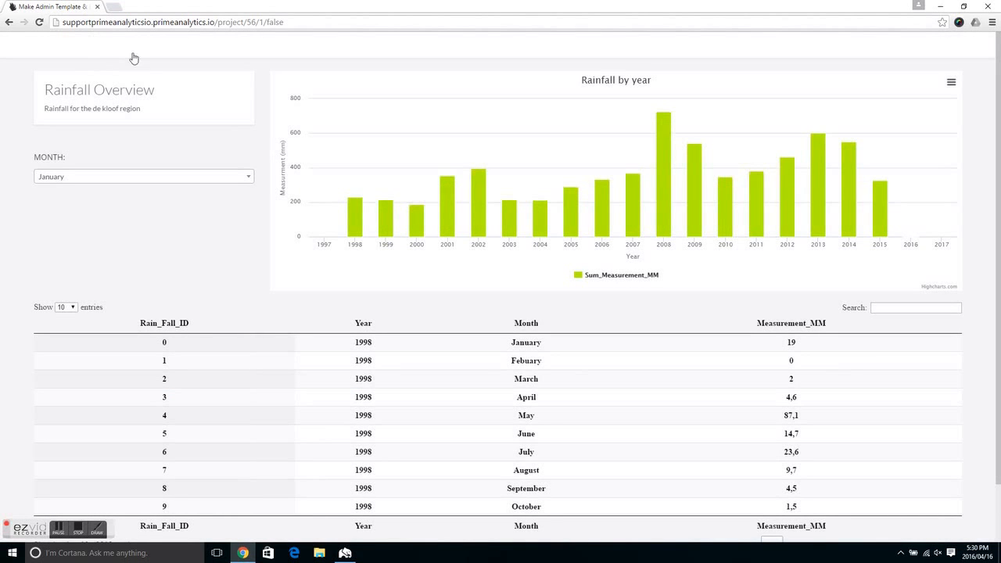
Step: Examine the parts of the dashboard's web address, from the host name through project/56 to the final false, and look over the page
click(190, 25)
click(283, 25)
drag(262, 22, 64, 24)
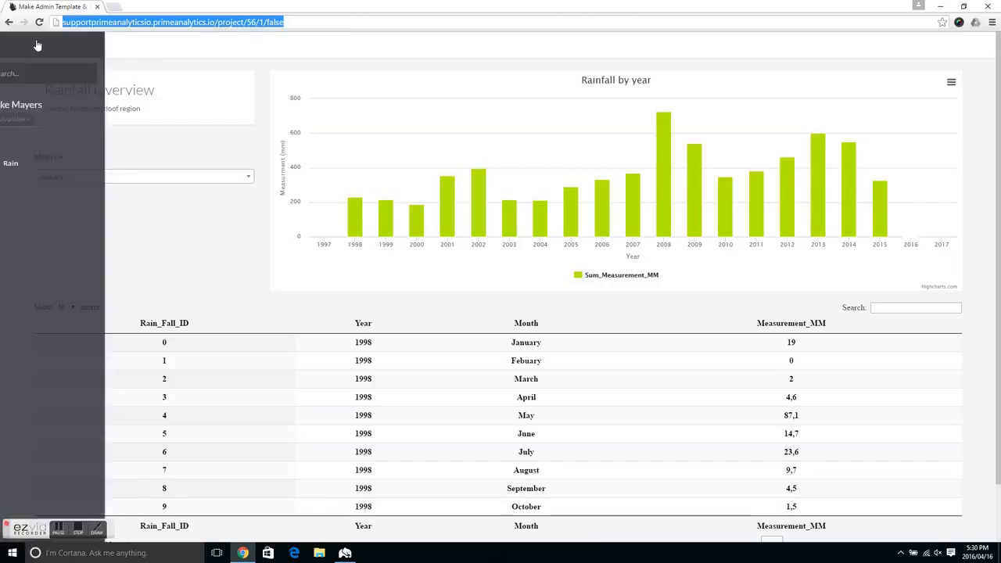
click(244, 22)
drag(283, 24, 53, 30)
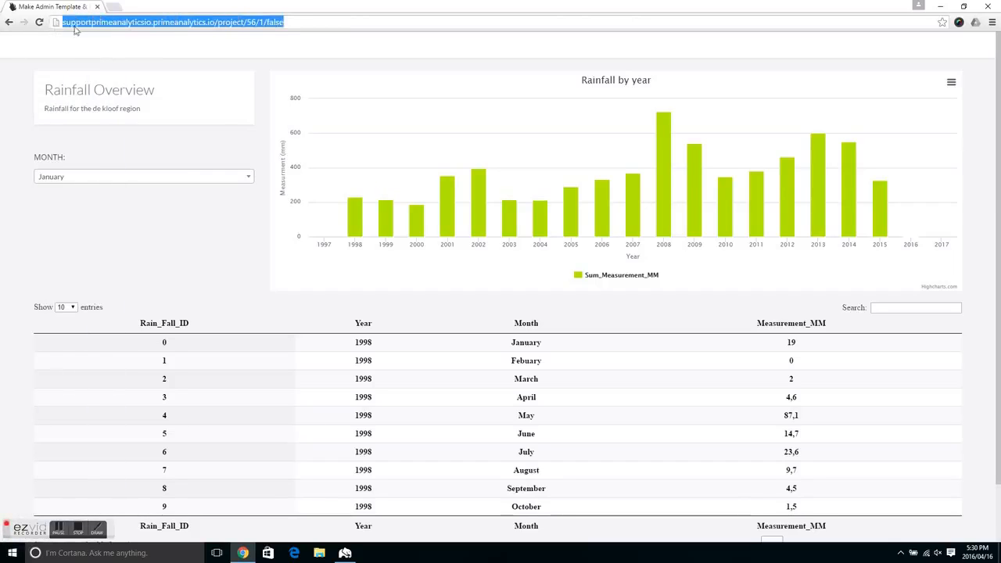
click(74, 27)
drag(65, 24, 297, 27)
click(100, 30)
drag(65, 23, 129, 22)
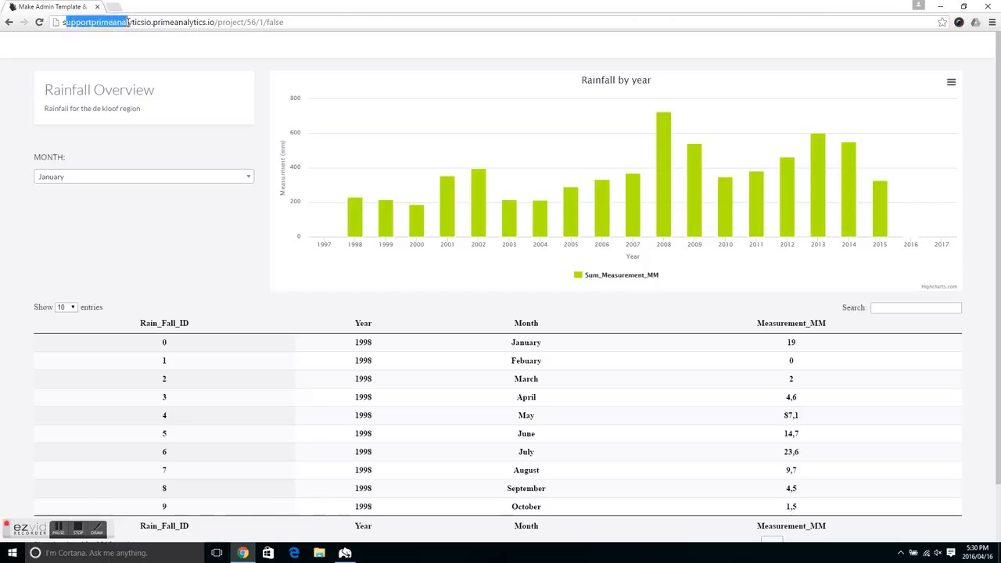
double_click(74, 23)
click(72, 23)
drag(76, 24, 180, 23)
drag(219, 23, 248, 23)
click(251, 22)
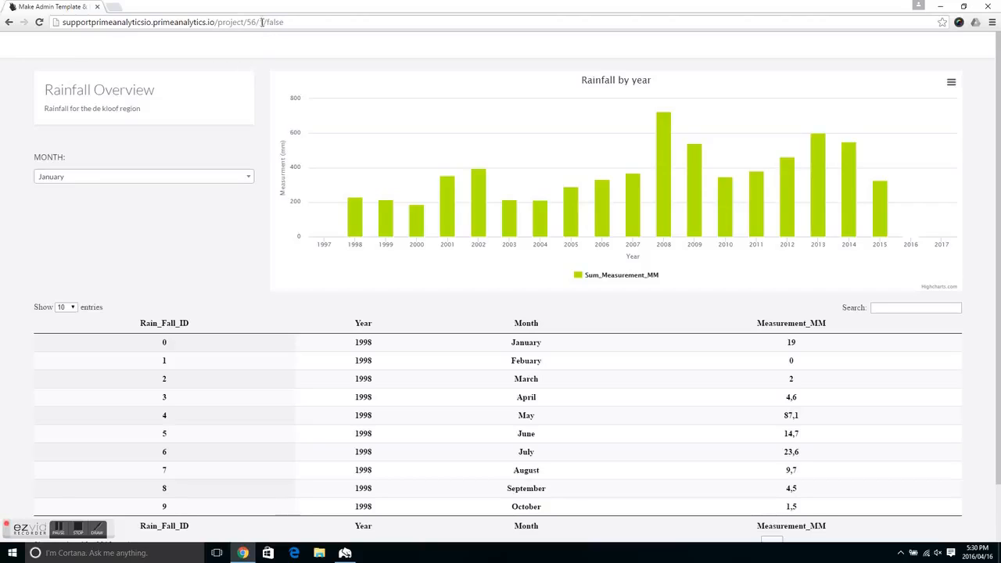
drag(268, 21, 288, 22)
click(297, 22)
mouse_move(464, 188)
scroll(463, 188, down, 1)
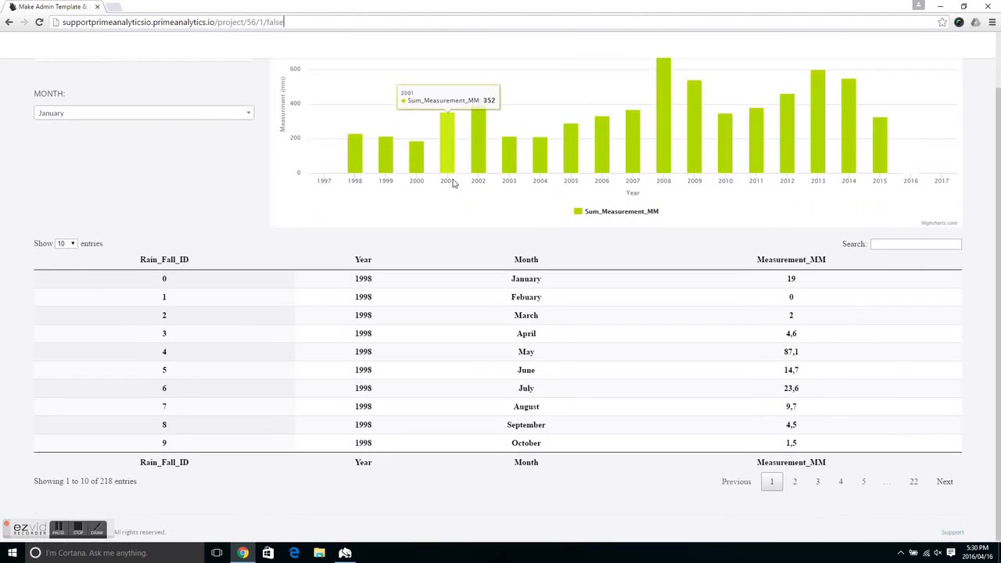
scroll(447, 194, up, 1)
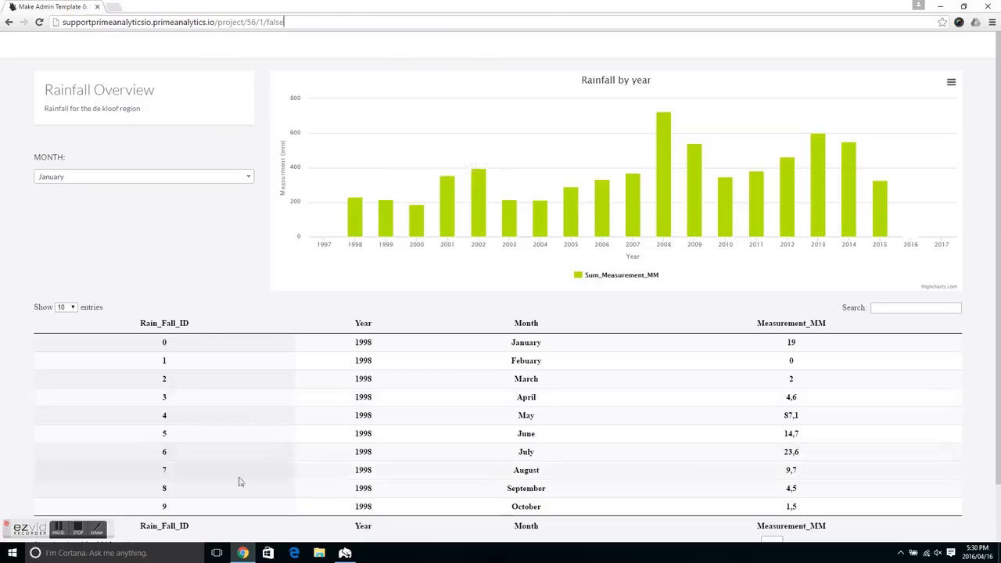